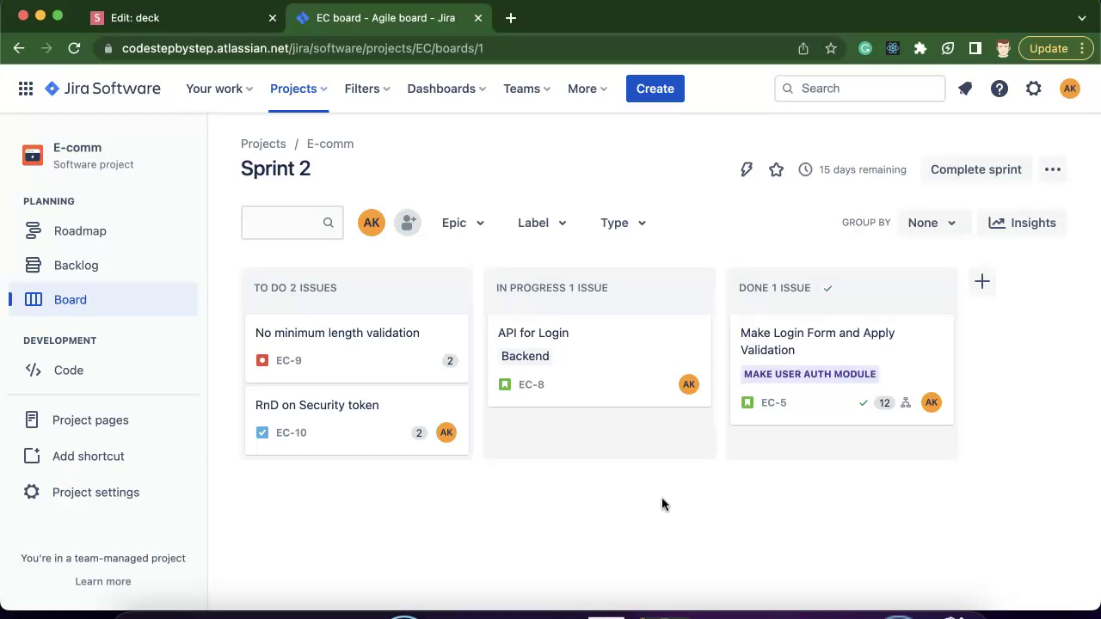
- Add a new column named "Testing" to the Sprint 2 board
left_click(983, 281)
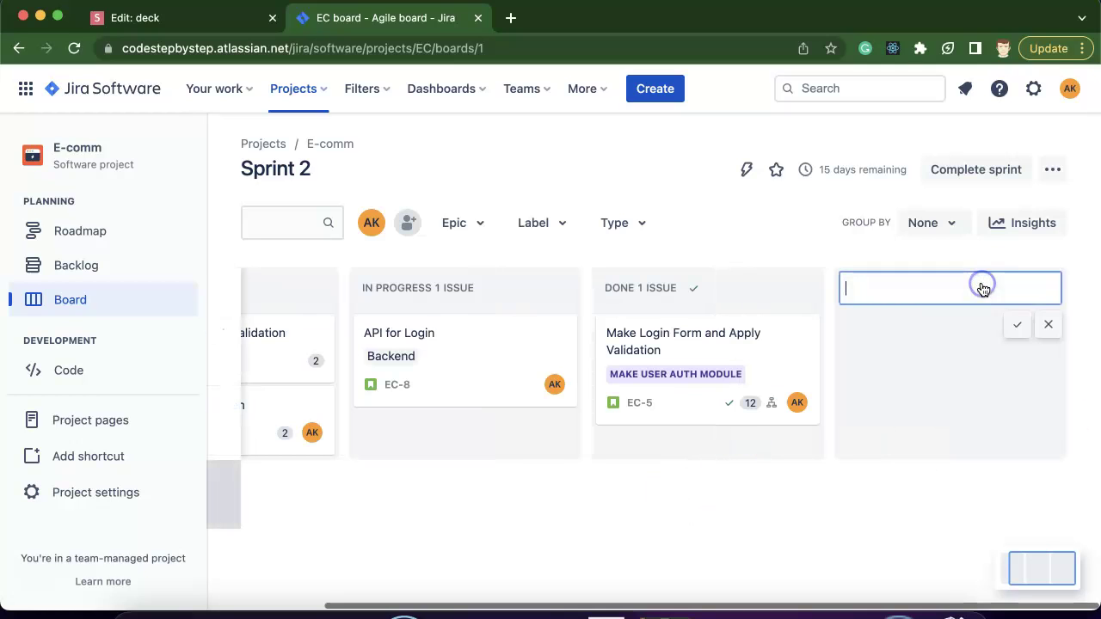
left_click(1049, 324)
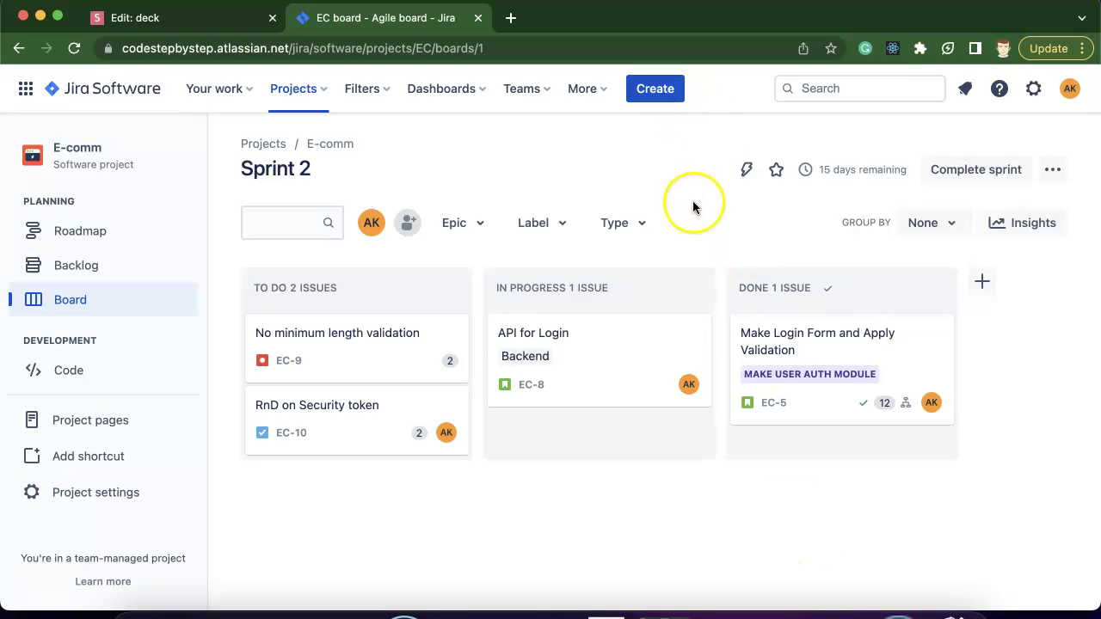
left_click(983, 282)
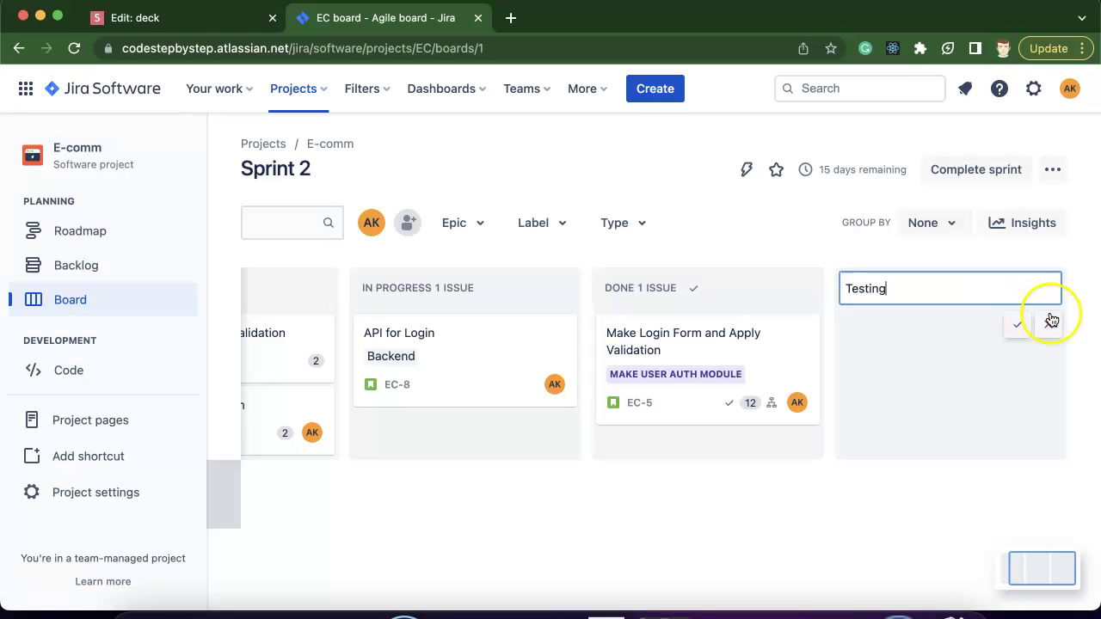
left_click(1018, 325)
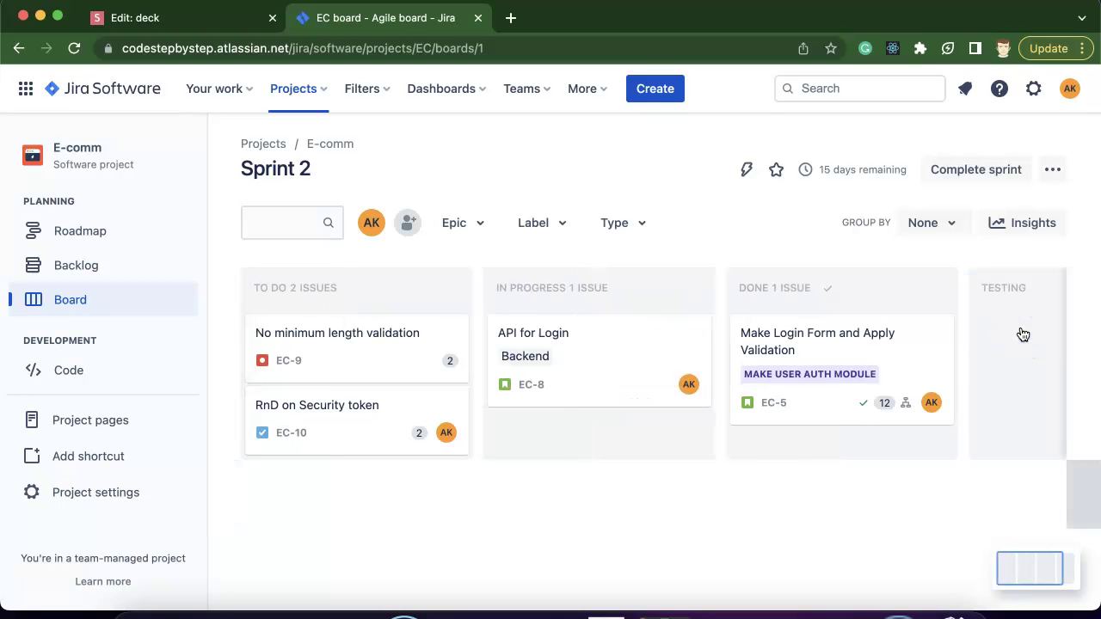
scroll(982, 328, "right", 3)
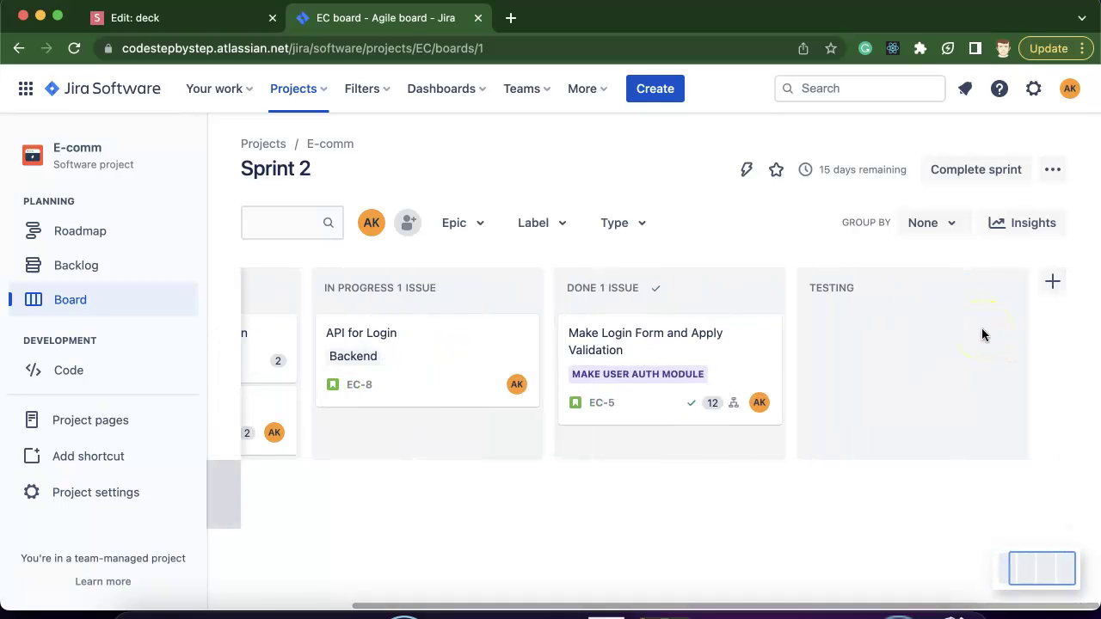
scroll(660, 337, "left", 3)
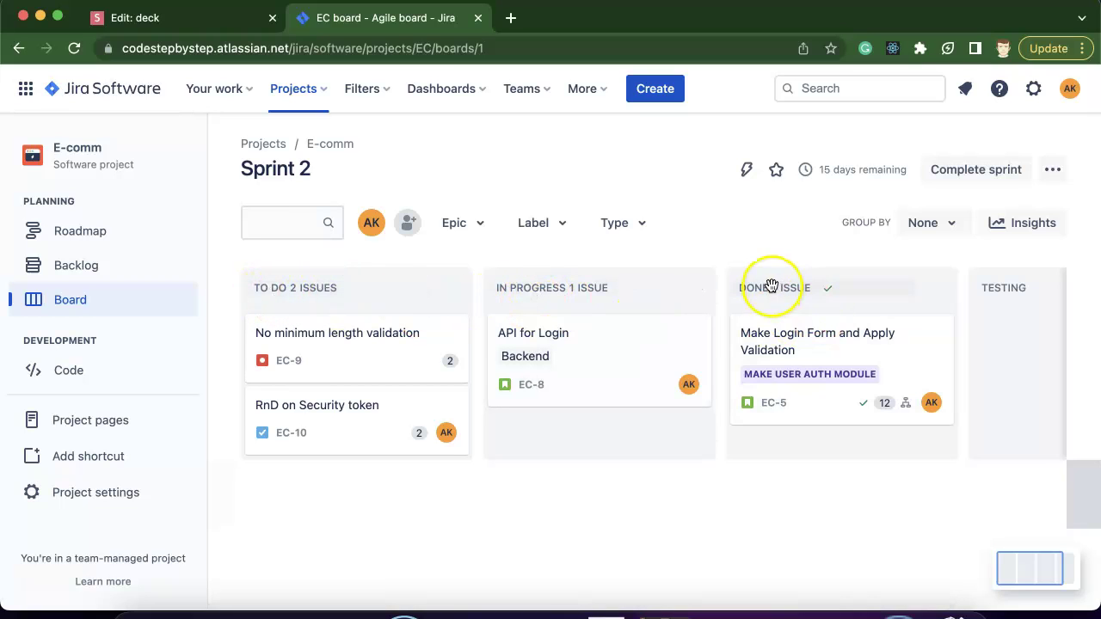
- Open issue EC-5 from the Done column and change its status to Testing
left_click(764, 404)
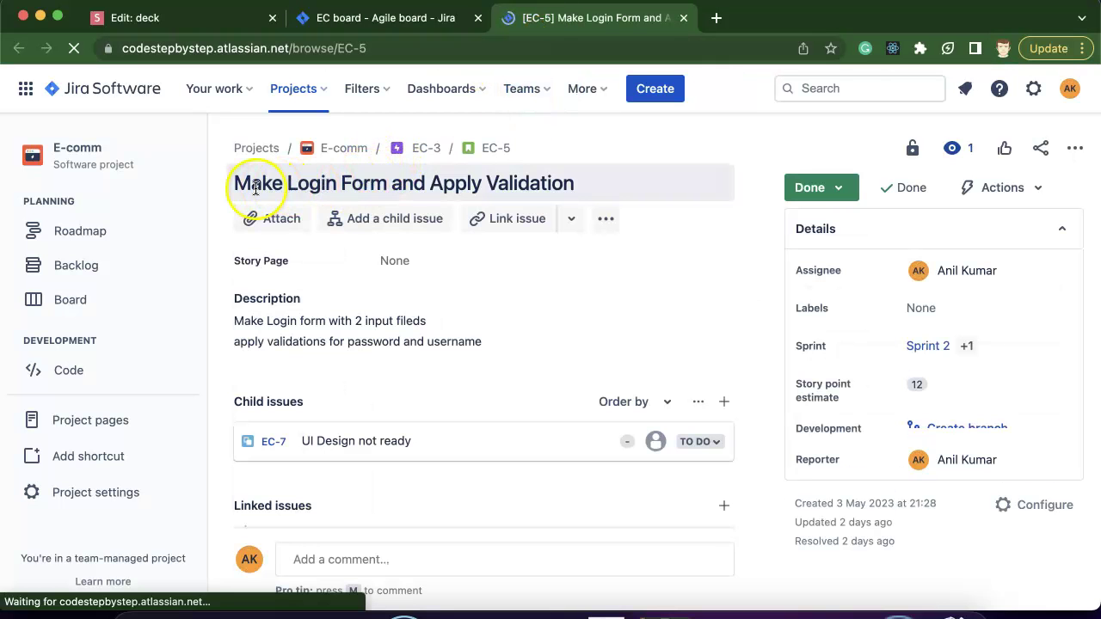
left_click(810, 188)
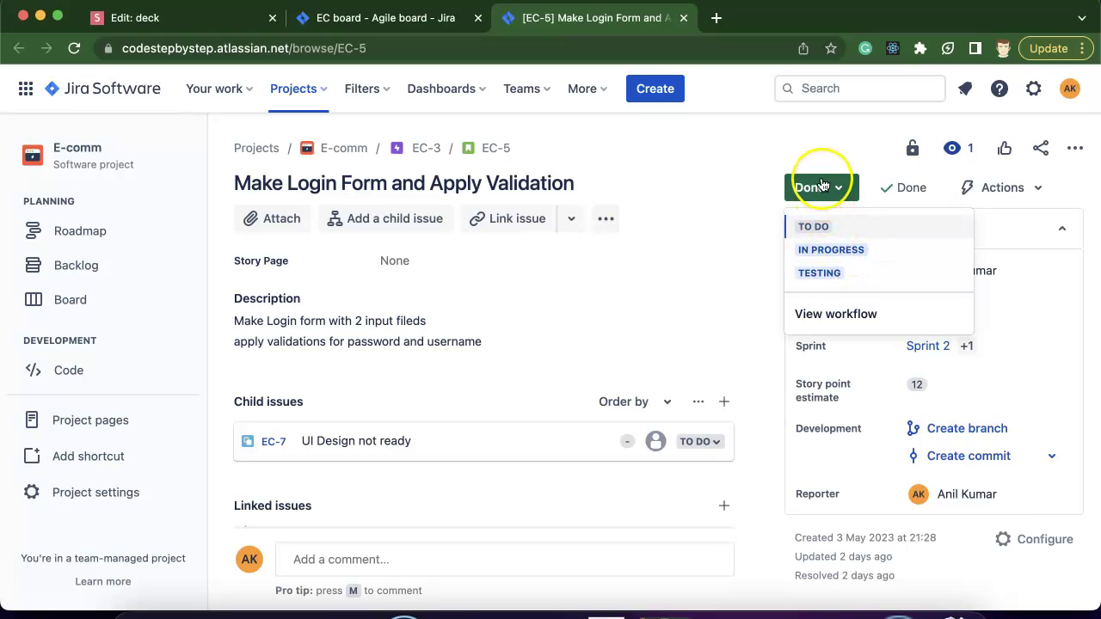
left_click(832, 276)
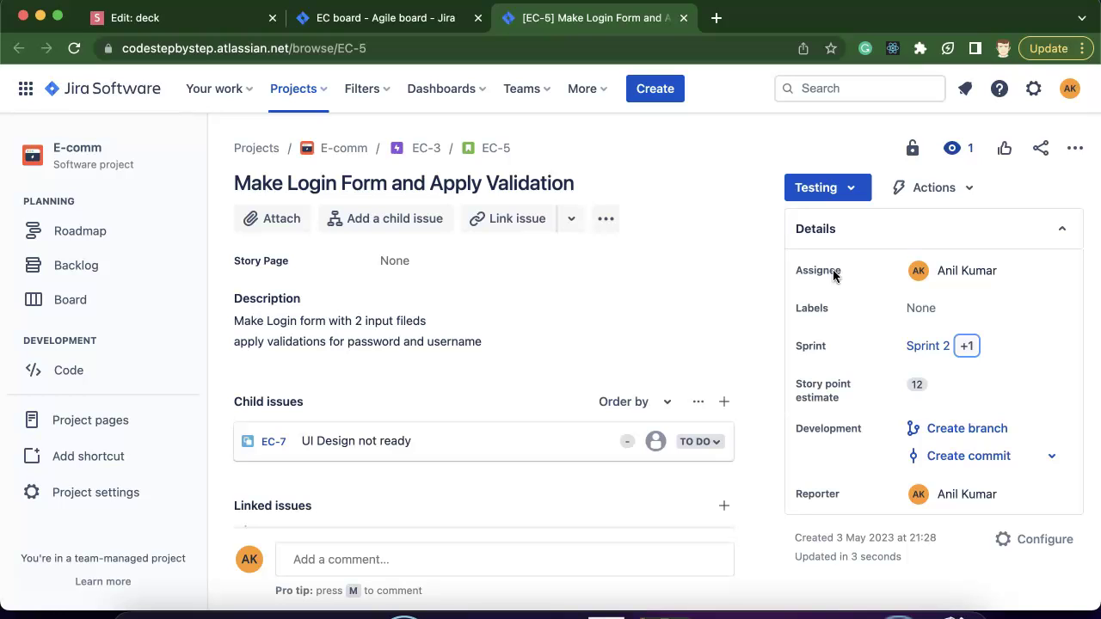
- Return to the Sprint 2 board and add another column named "Close"
left_click(415, 19)
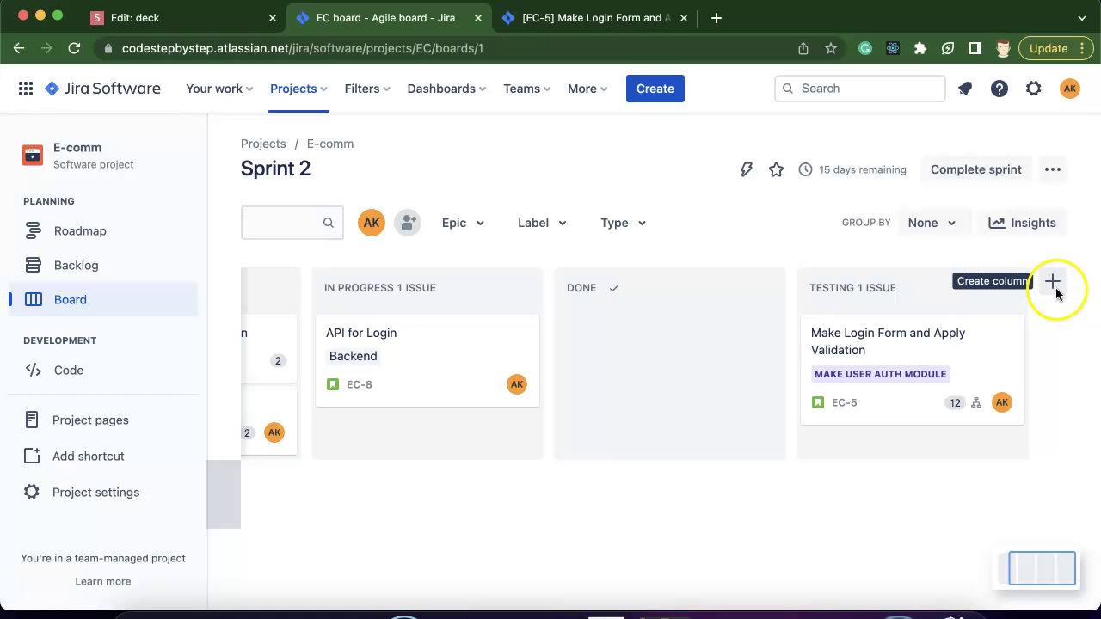
left_click(1055, 287)
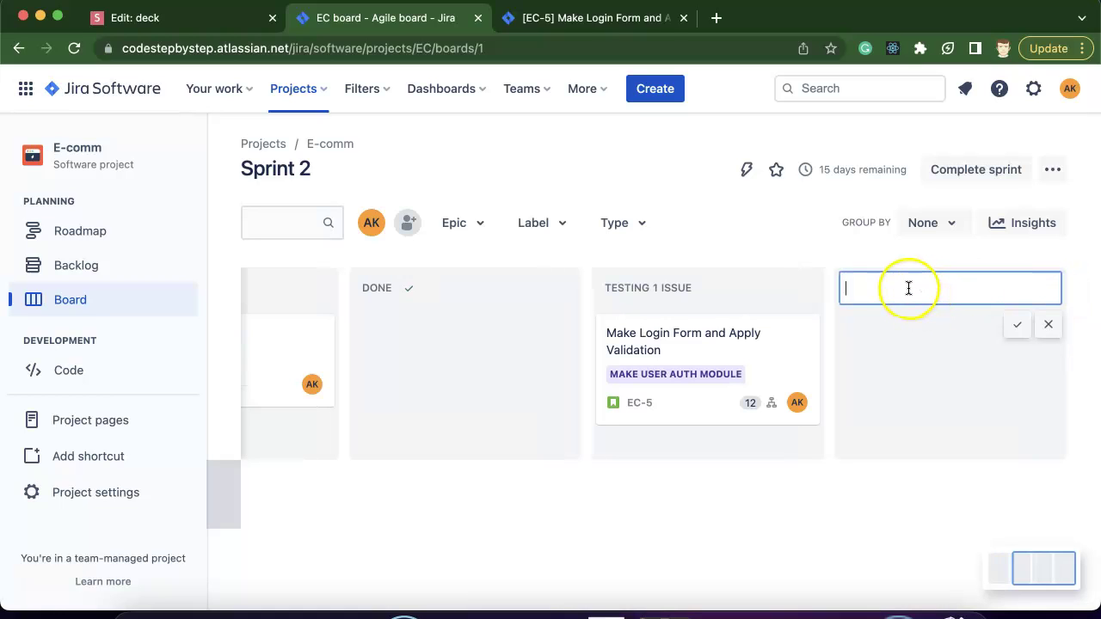
type("Close")
left_click(1012, 325)
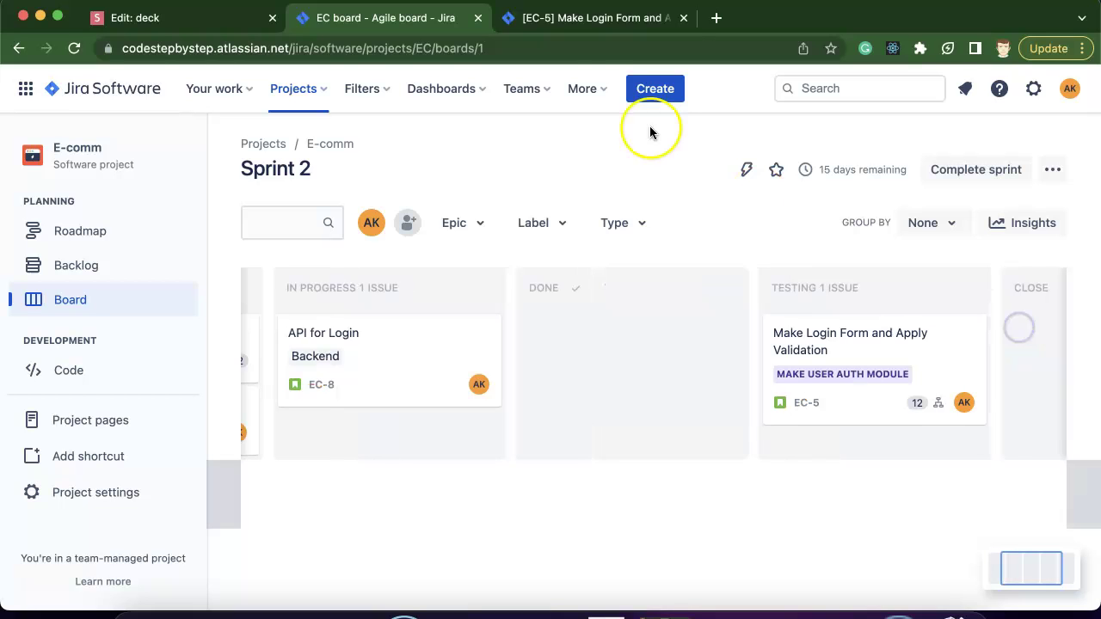
- Reload the page of issue EC-5 and set its status to Close
left_click(587, 17)
left_click(74, 49)
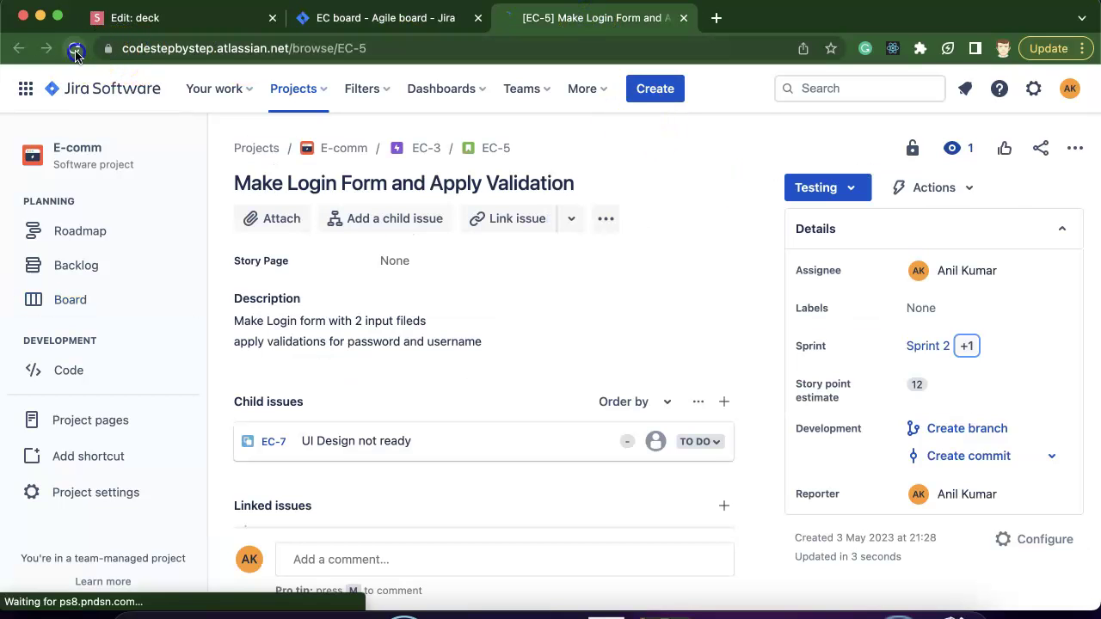
left_click(841, 188)
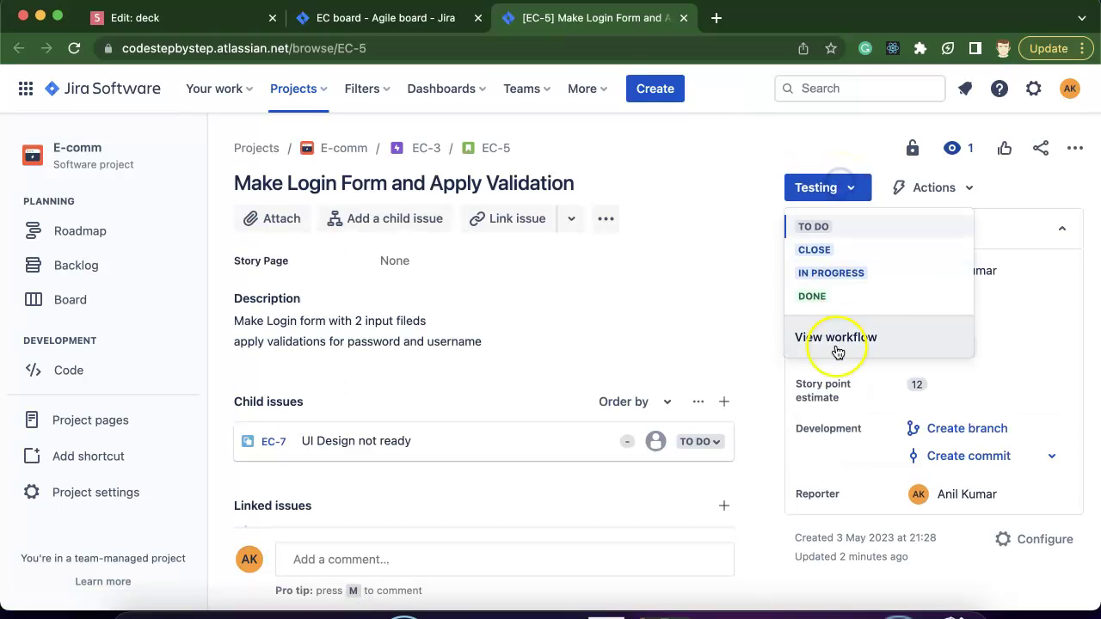
left_click(822, 250)
- Refresh the sprint board and delete the Testing column, moving its existing issues to Done
left_click(409, 18)
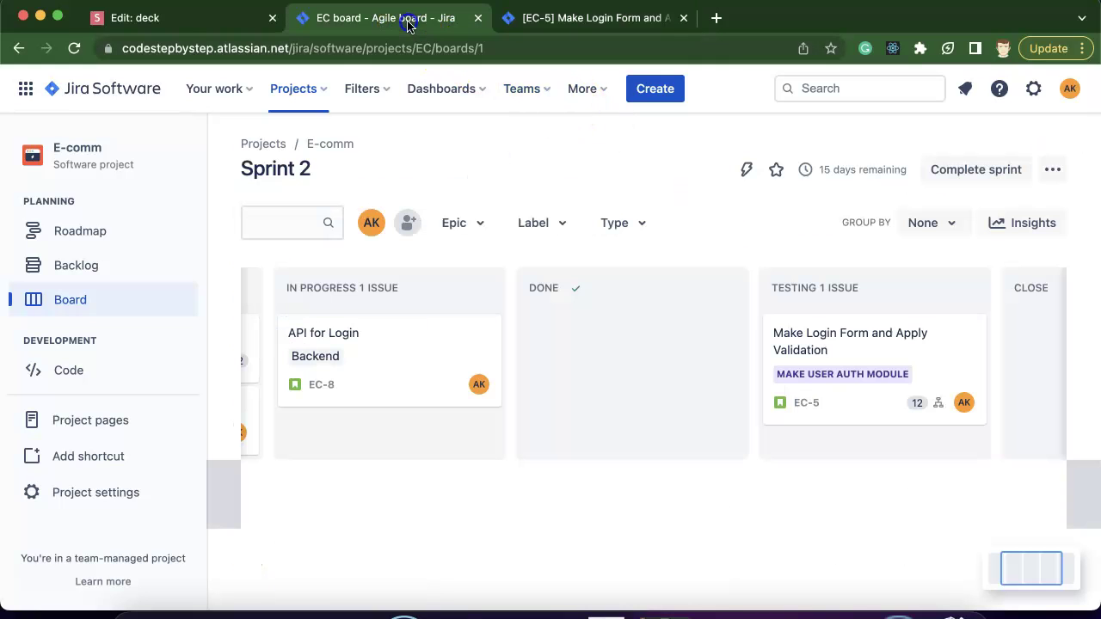
left_click(74, 48)
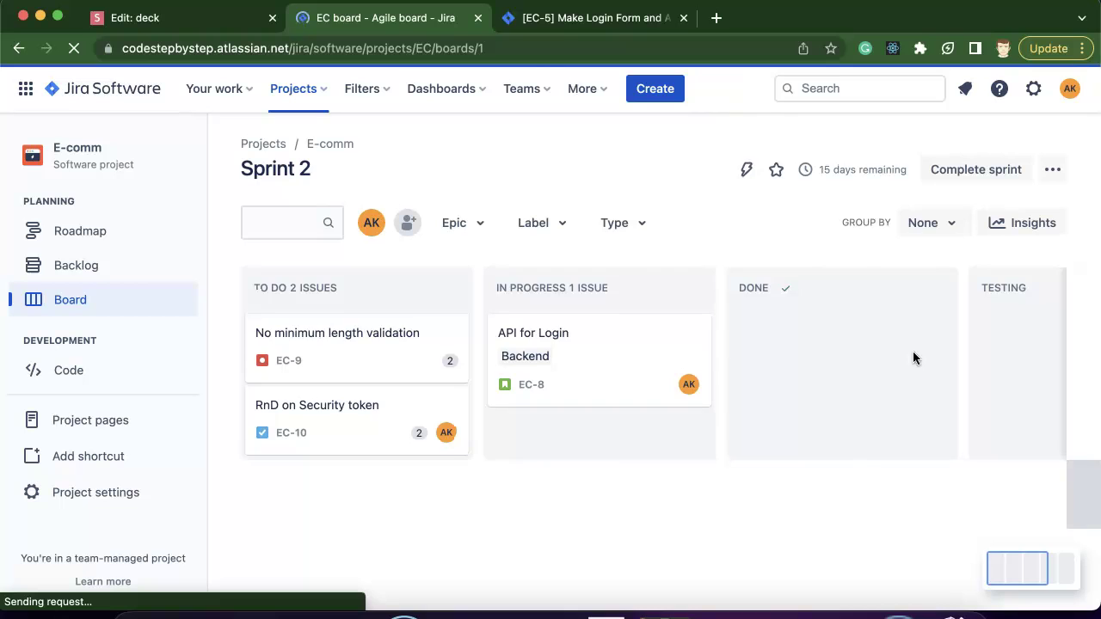
scroll(913, 353, "right", 5)
scroll(915, 358, "right", 2)
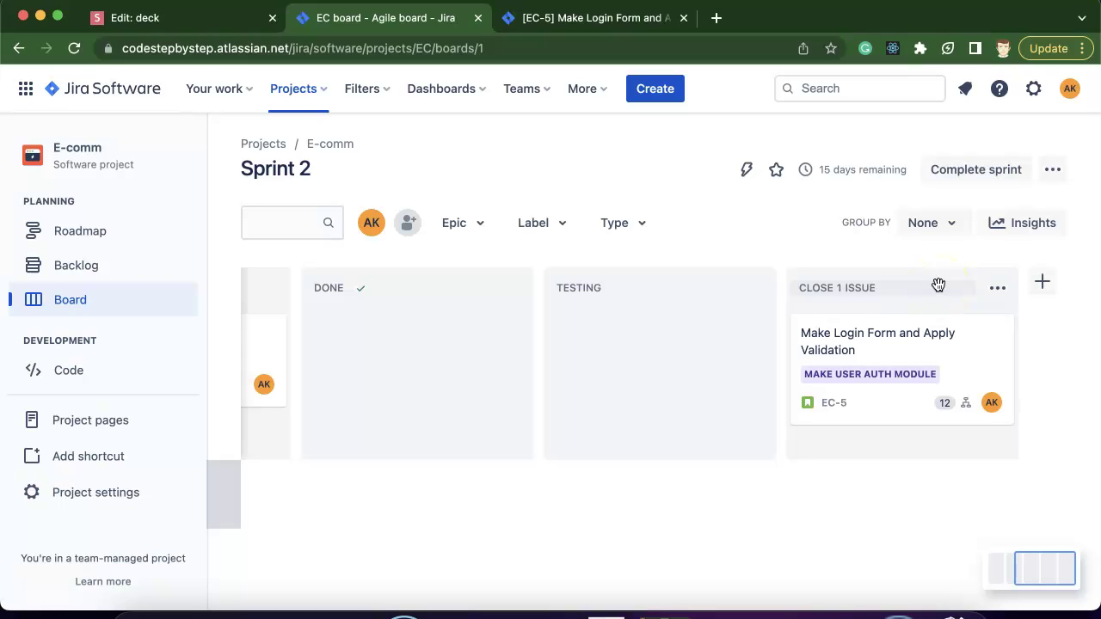
left_click(751, 287)
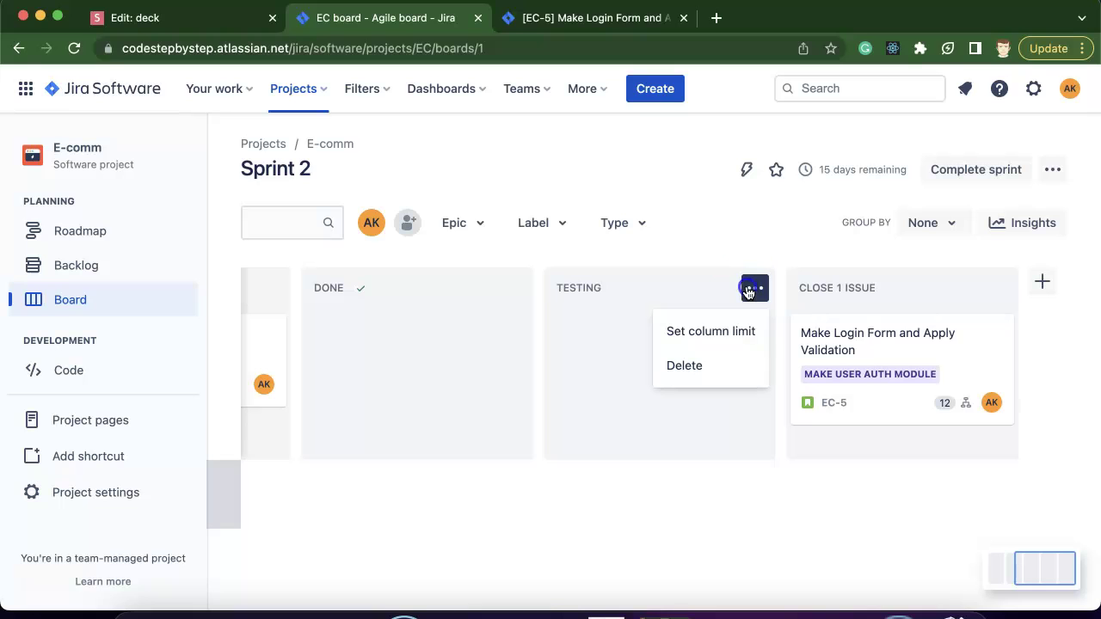
left_click(684, 366)
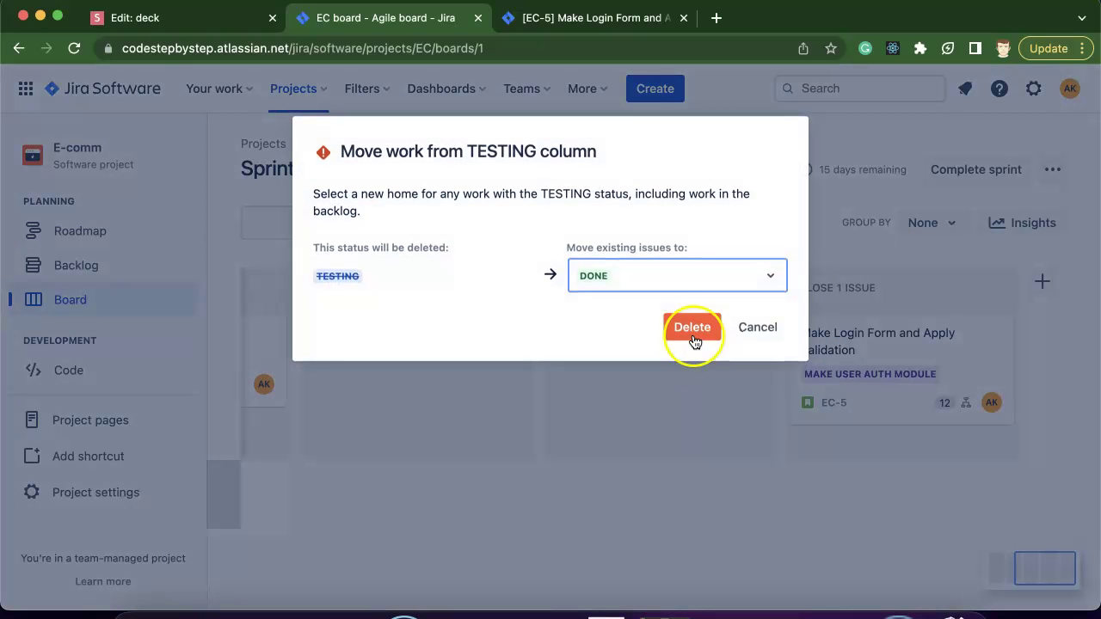
left_click(684, 329)
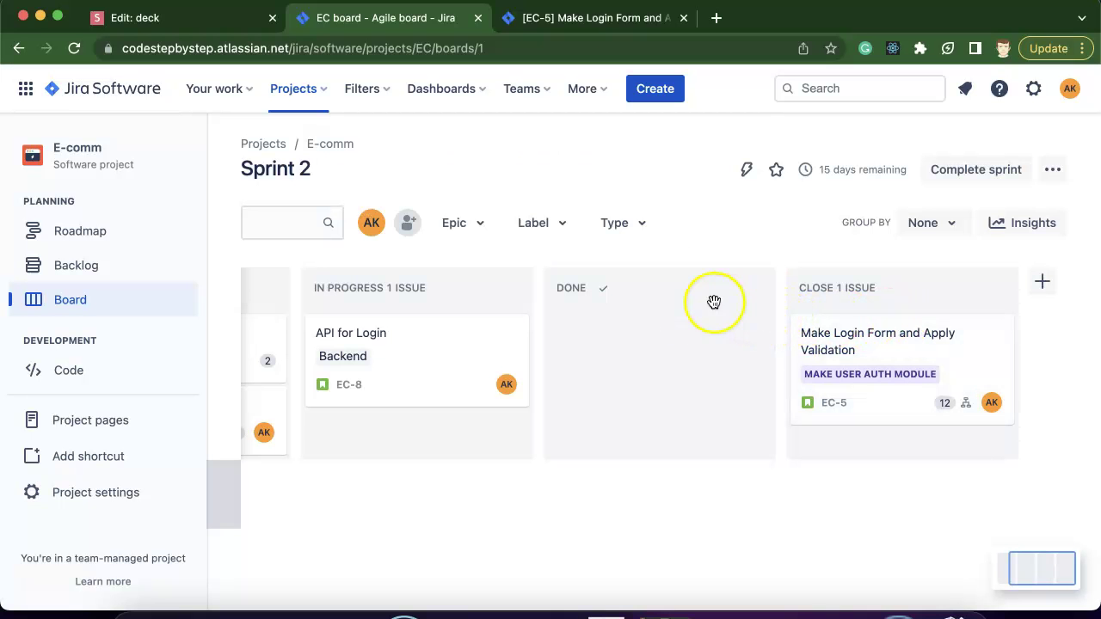
left_click(996, 290)
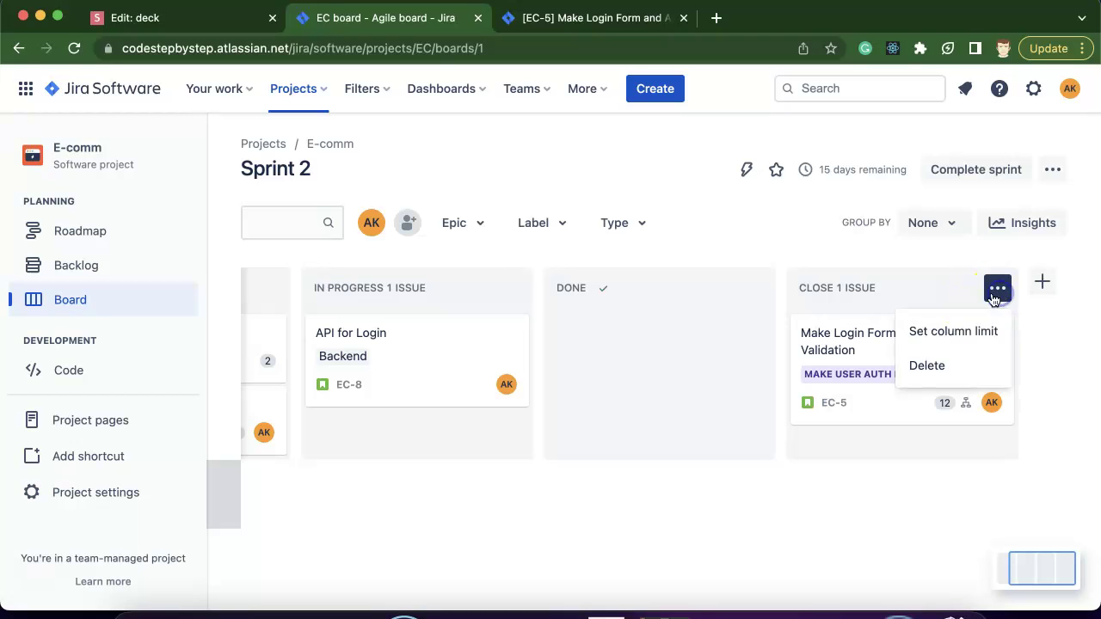
left_click(937, 373)
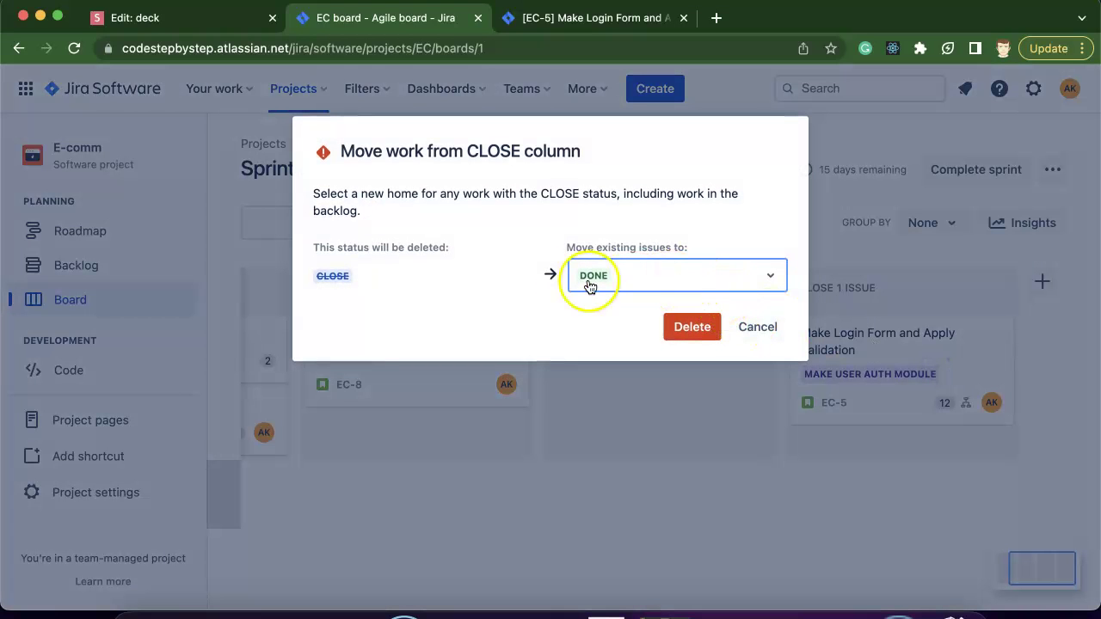
left_click(754, 327)
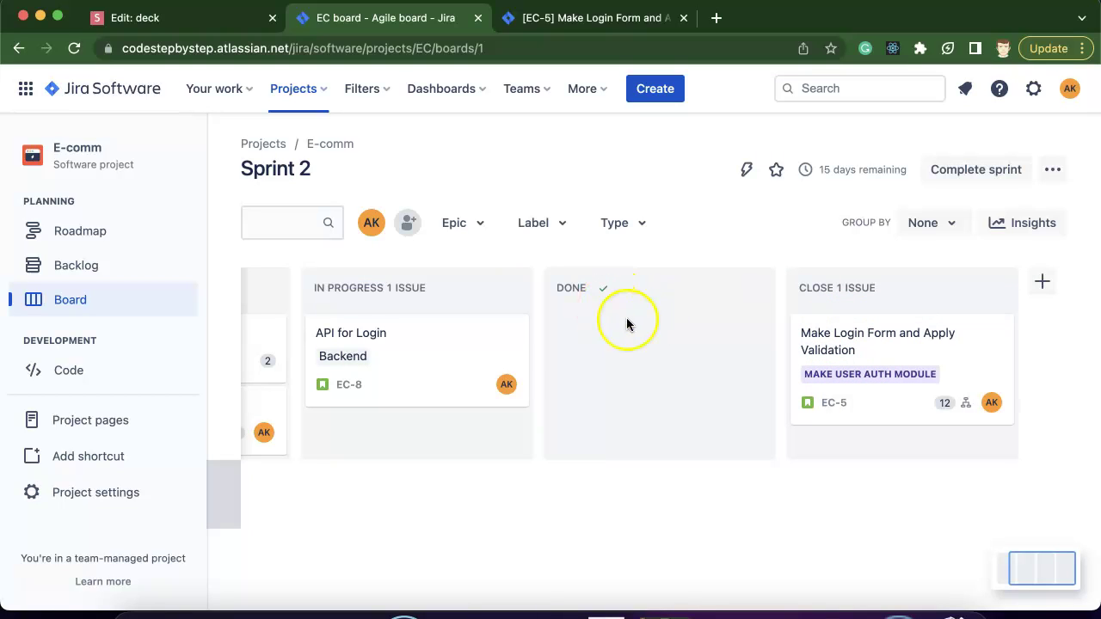
mouse_move(848, 347)
left_mouse_down()
mouse_move(698, 327)
mouse_move(830, 344)
left_mouse_up()
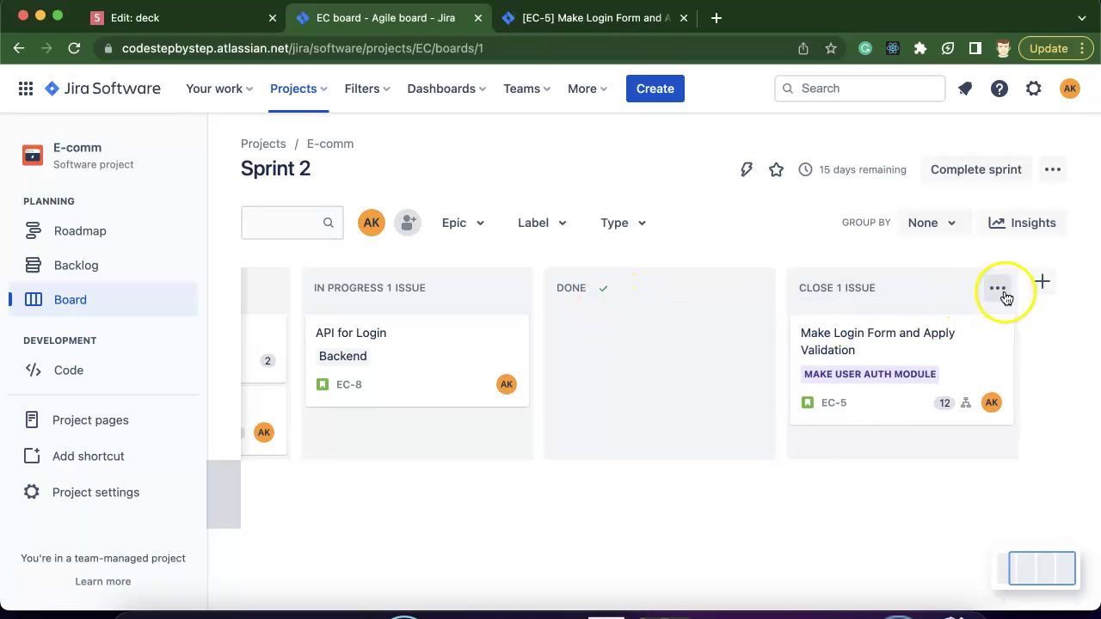
- Delete the Close column and move its existing issues to Done
left_click(998, 290)
left_click(940, 364)
left_click(691, 327)
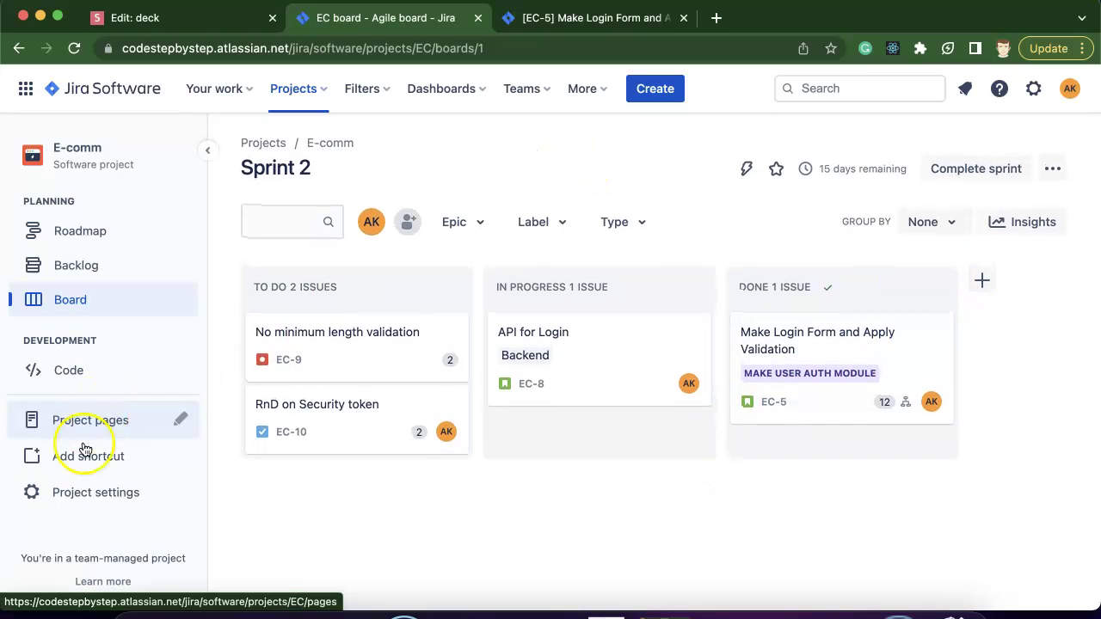
- Open the workflow editor for the Bug issue type in the project settings and select the Done status
left_click(89, 494)
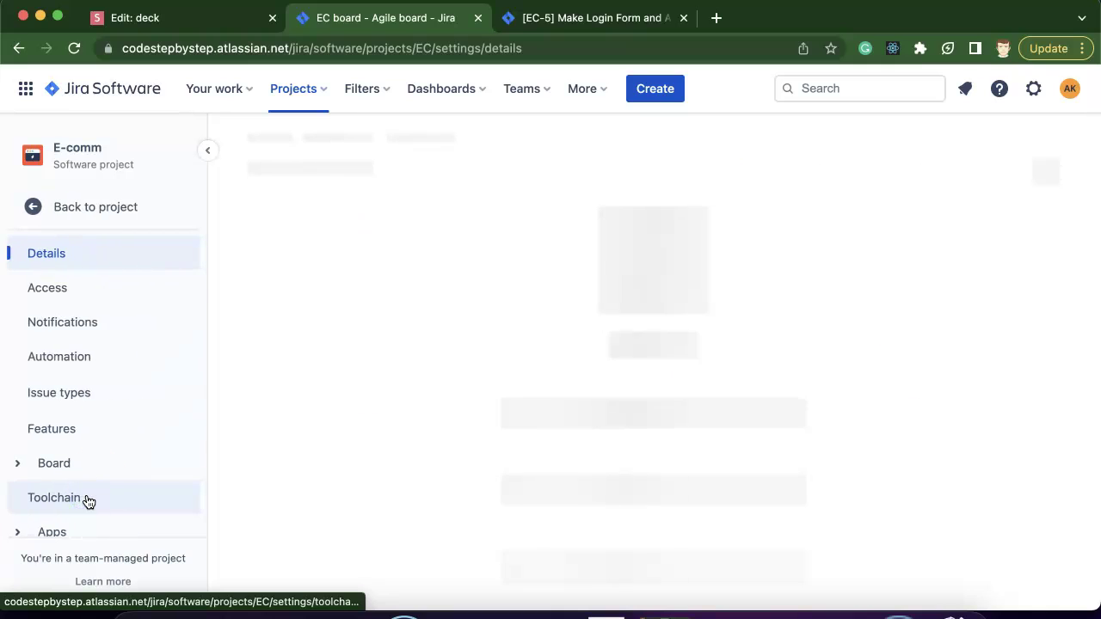
left_click(80, 403)
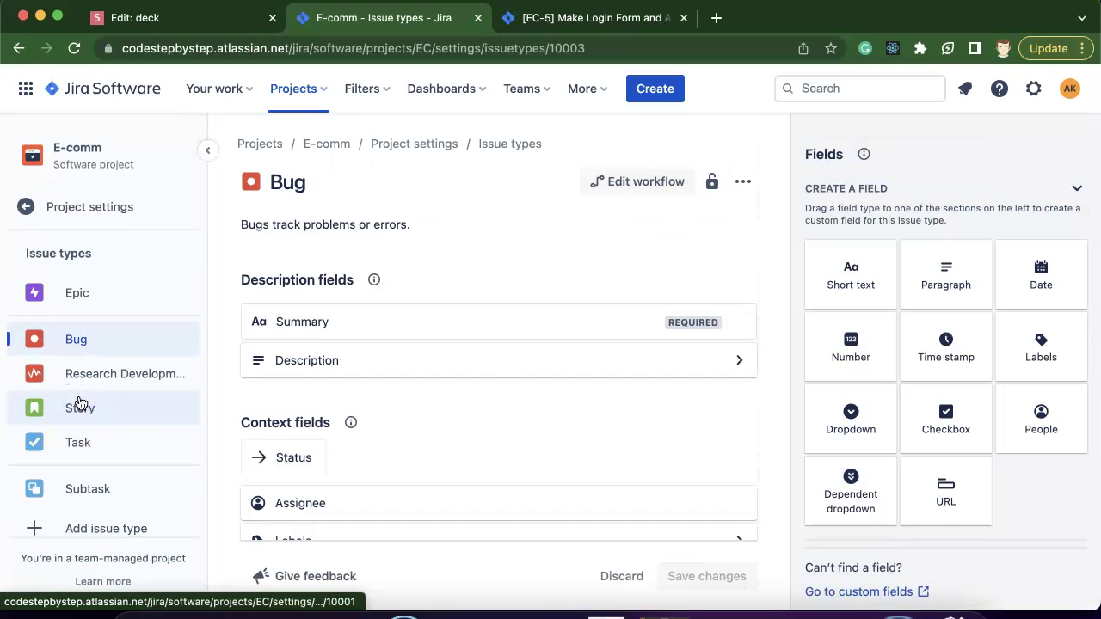
left_click(627, 188)
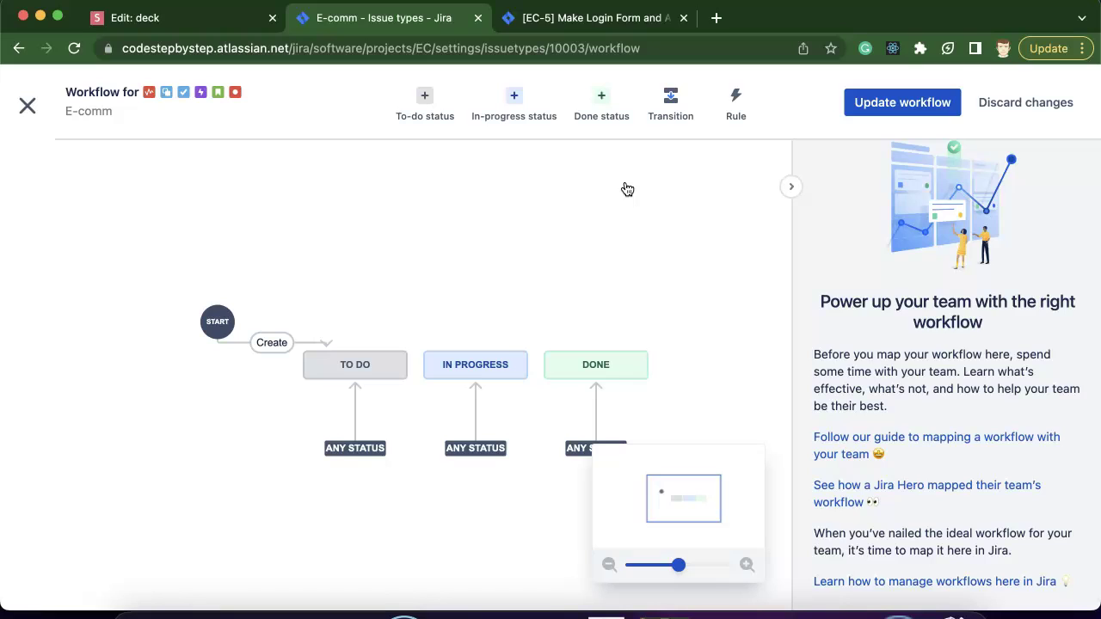
left_click(598, 365)
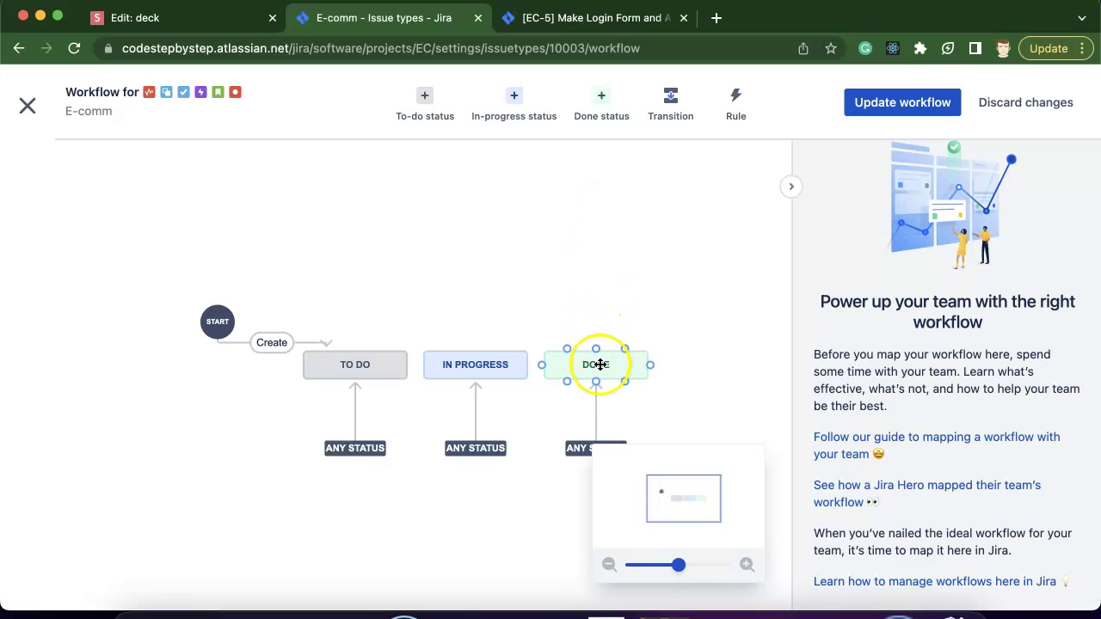
- Try to add a new done status named "Testing" to the workflow
left_click(616, 112)
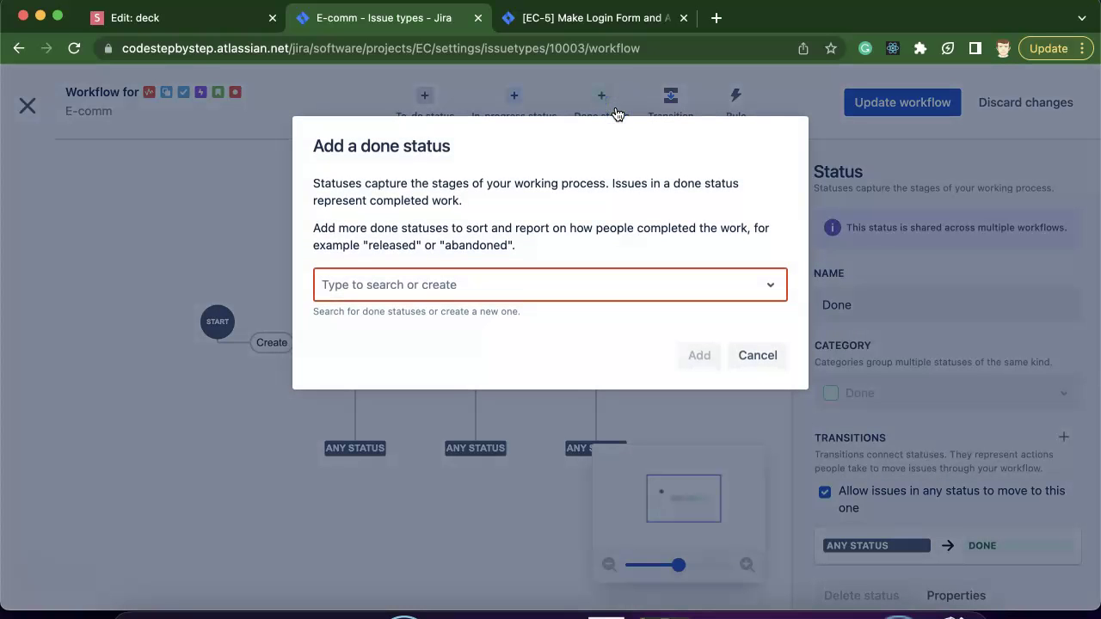
left_click(430, 284)
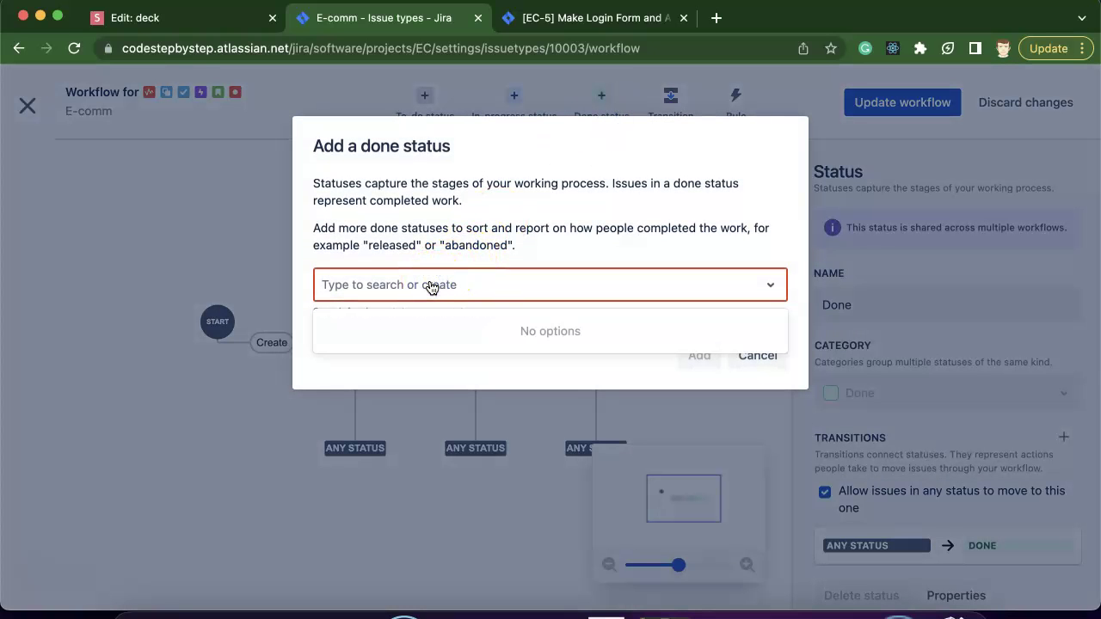
type("Test")
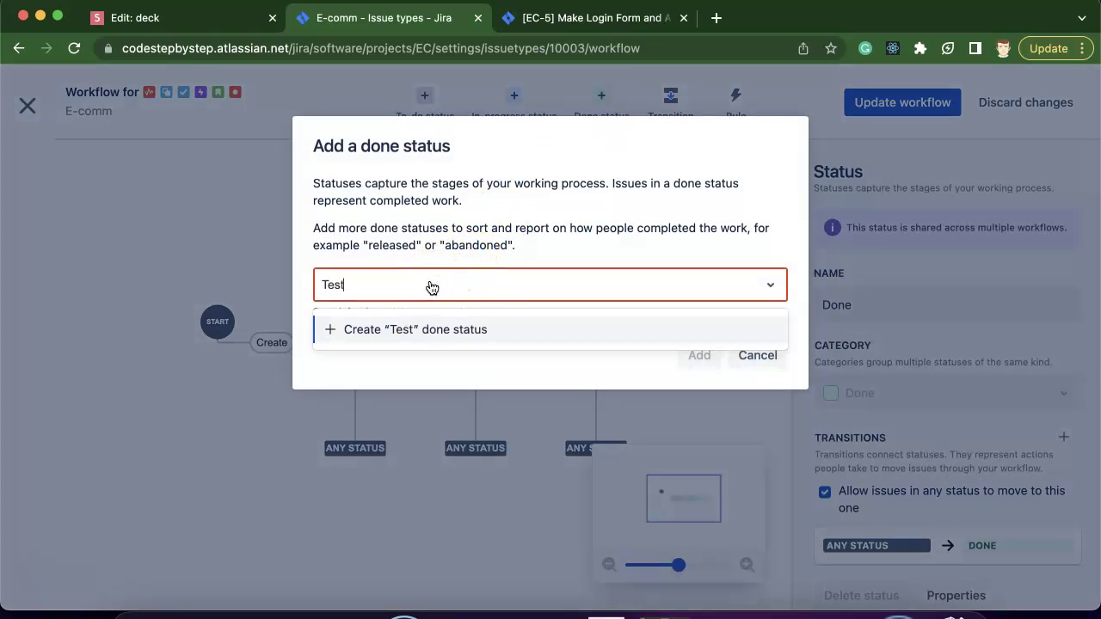
left_click(379, 335)
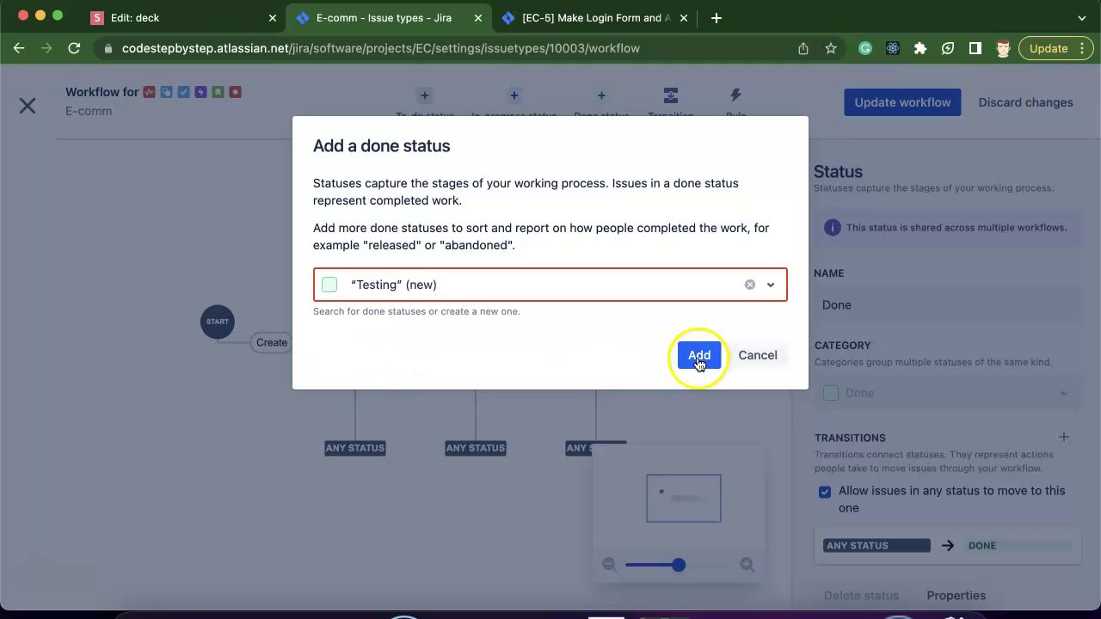
left_click(699, 360)
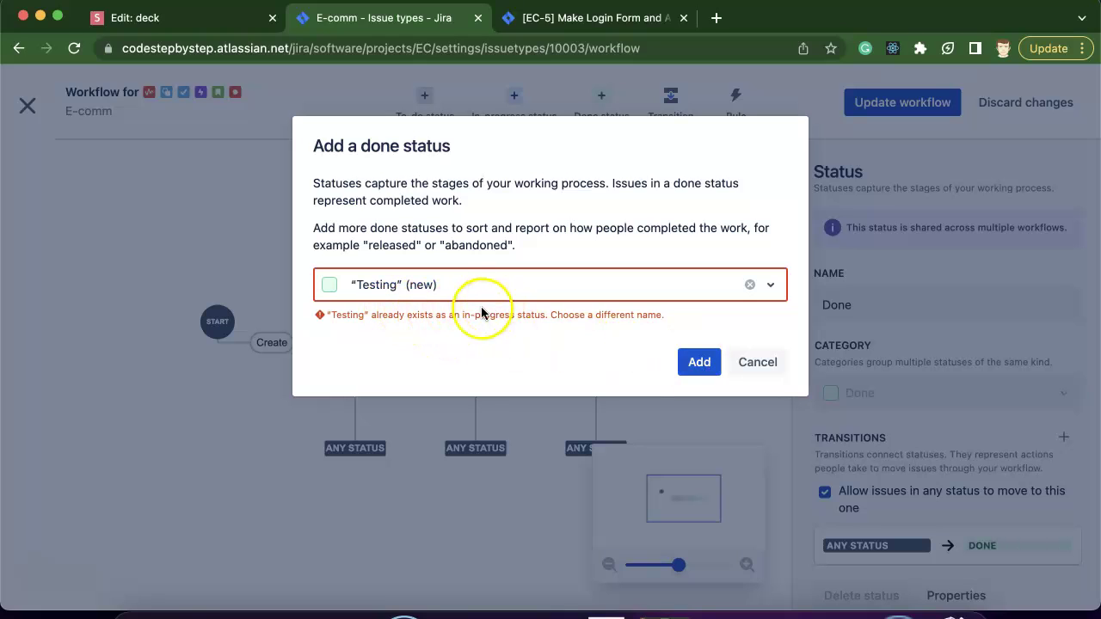
- Clear the chosen name and add a new done status named "QA-testing" to the workflow
left_click(447, 289)
left_click(384, 282)
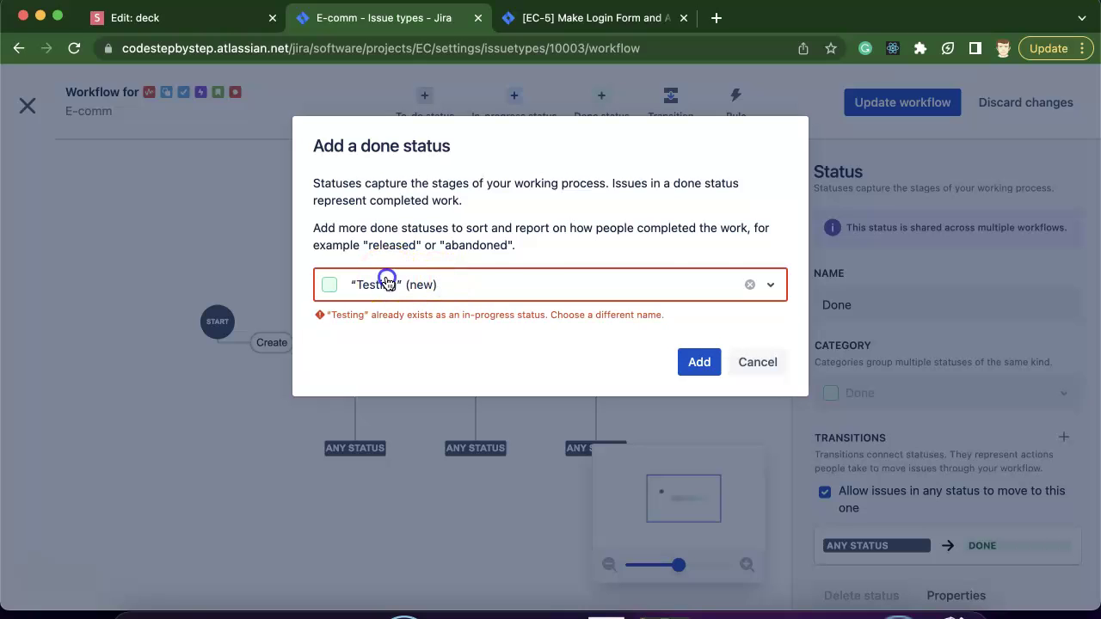
left_click(752, 286)
left_click(444, 265)
type("QA-testi")
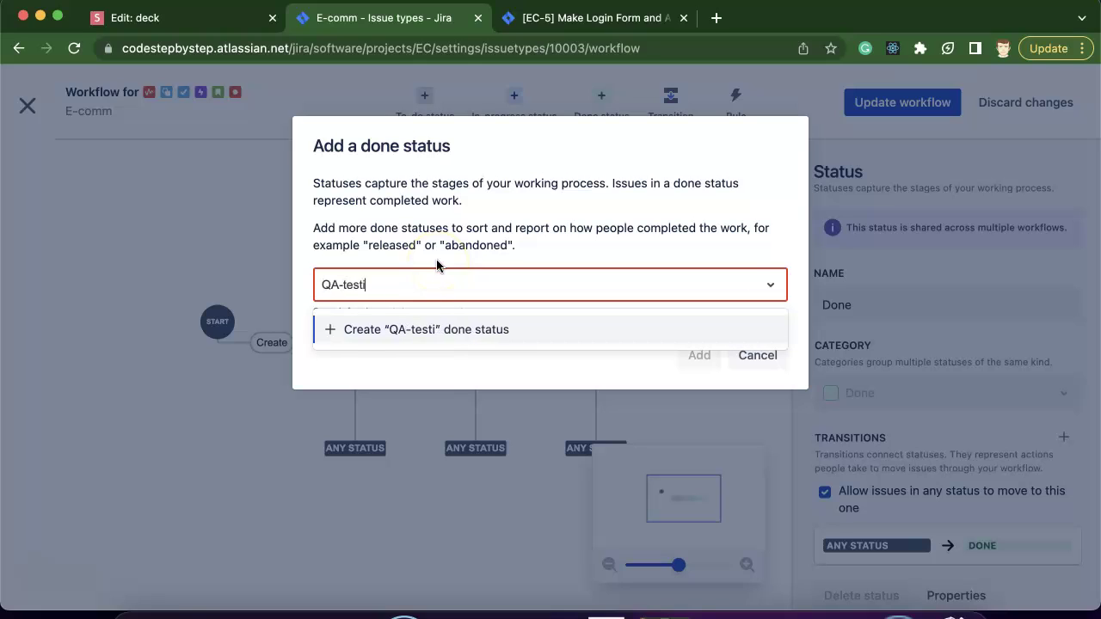
type("ng")
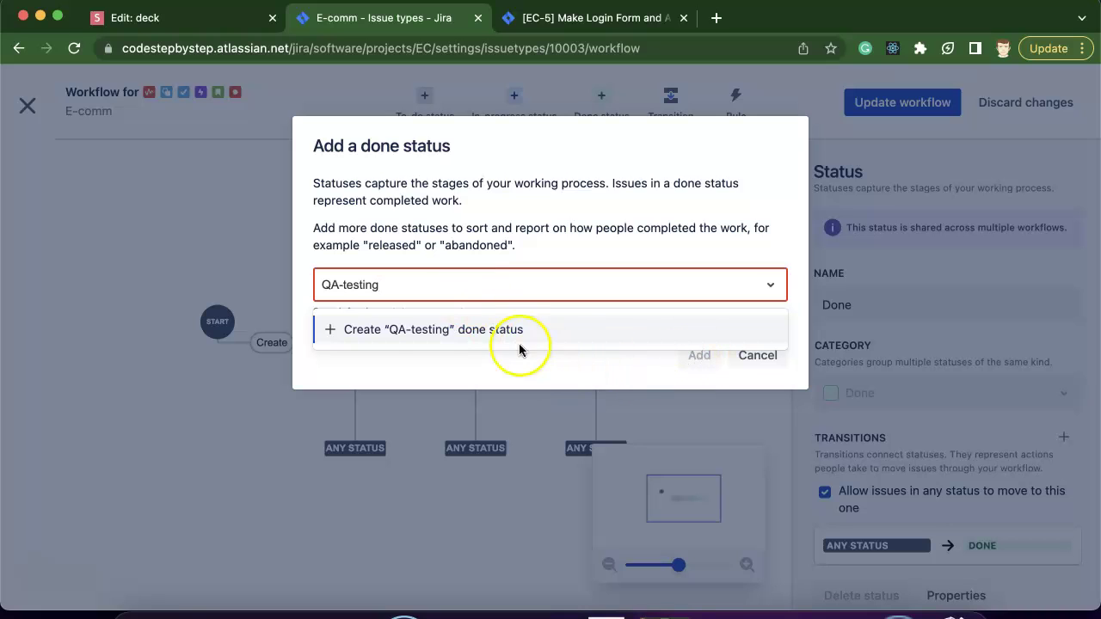
left_click(445, 333)
left_click(698, 367)
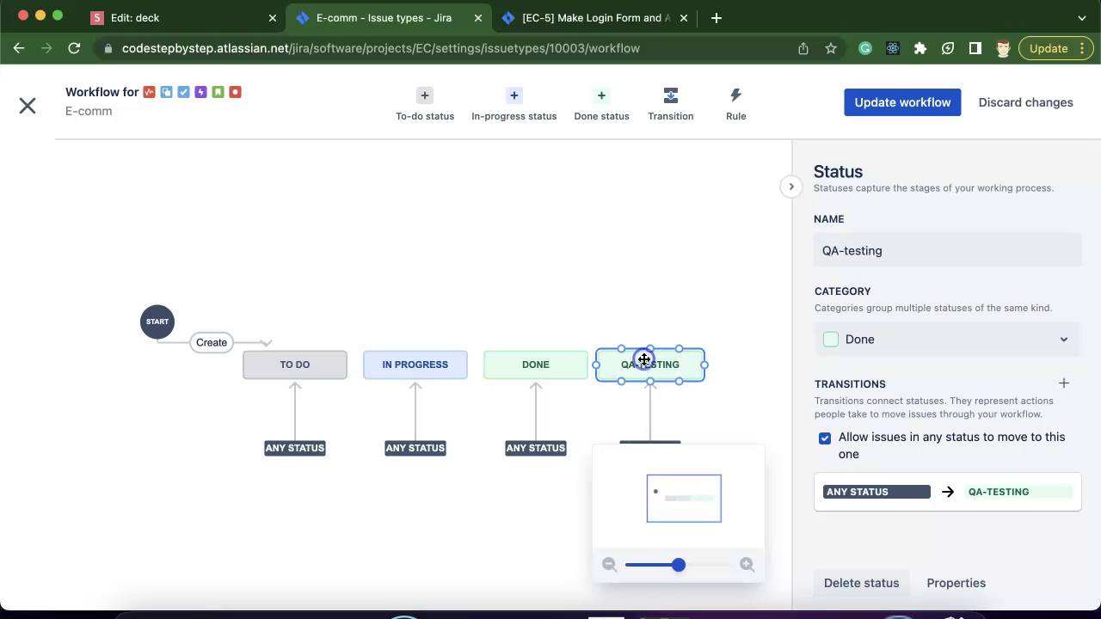
- Switch to issue EC-5, reload its page and check which statuses it can be moved to
left_click(550, 15)
left_click(74, 48)
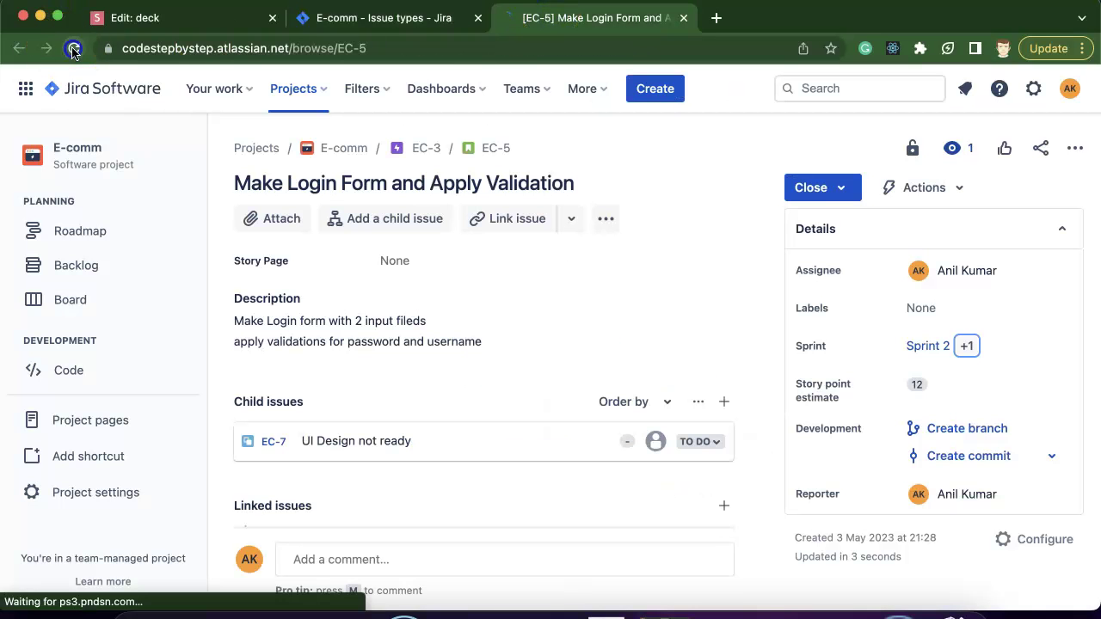
left_click(836, 189)
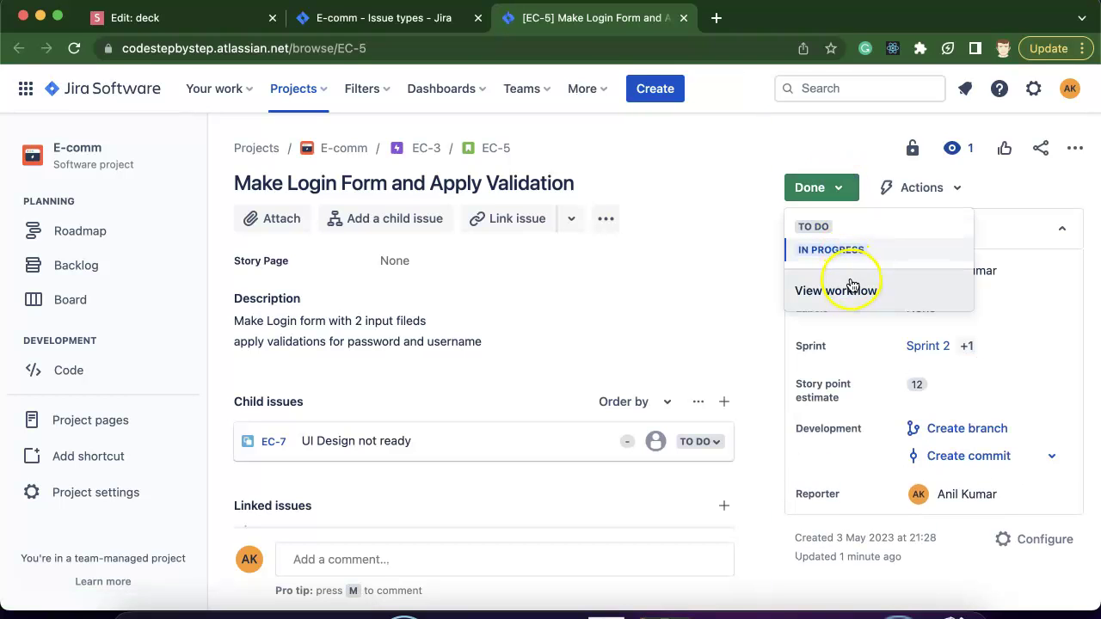
- Return to the workflow editor, save the updated workflow for all the listed issue types, and close the board column review
left_click(439, 19)
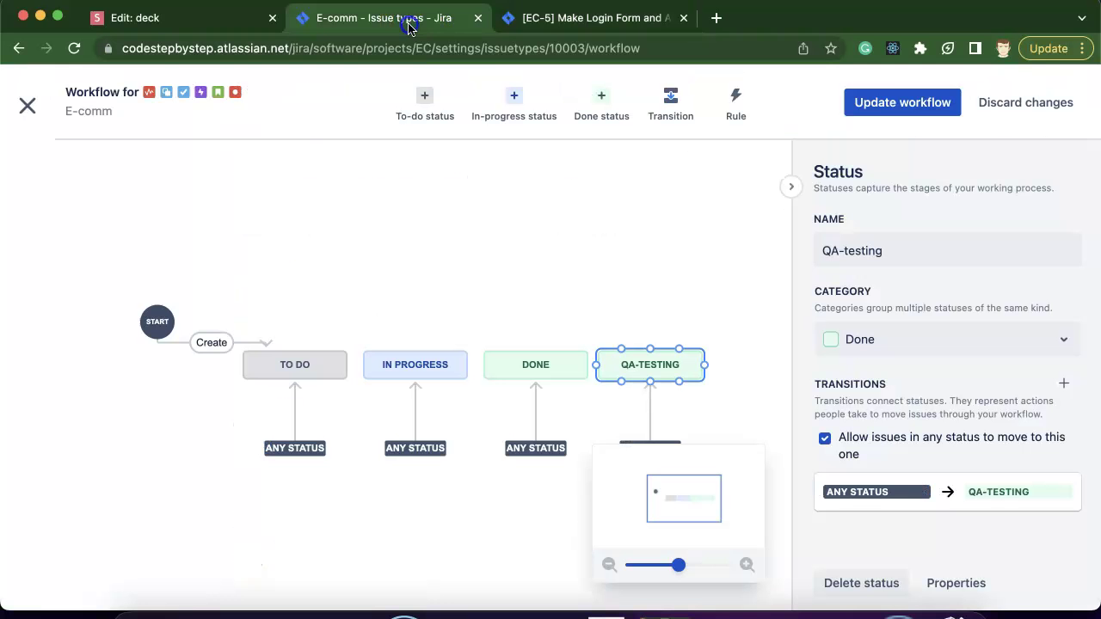
left_click(876, 100)
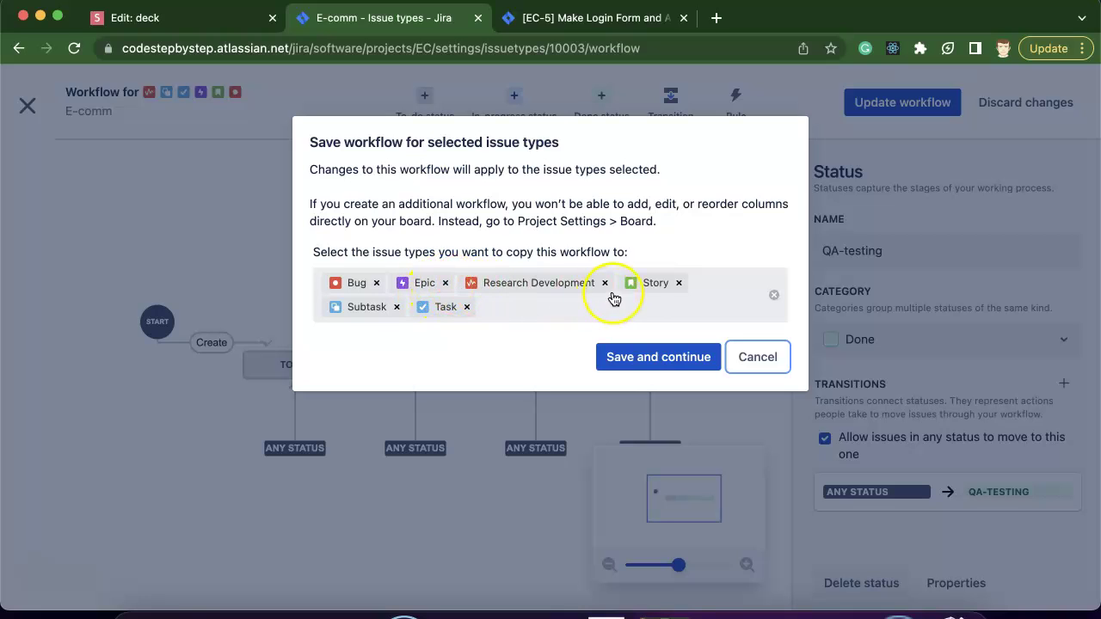
left_click(654, 360)
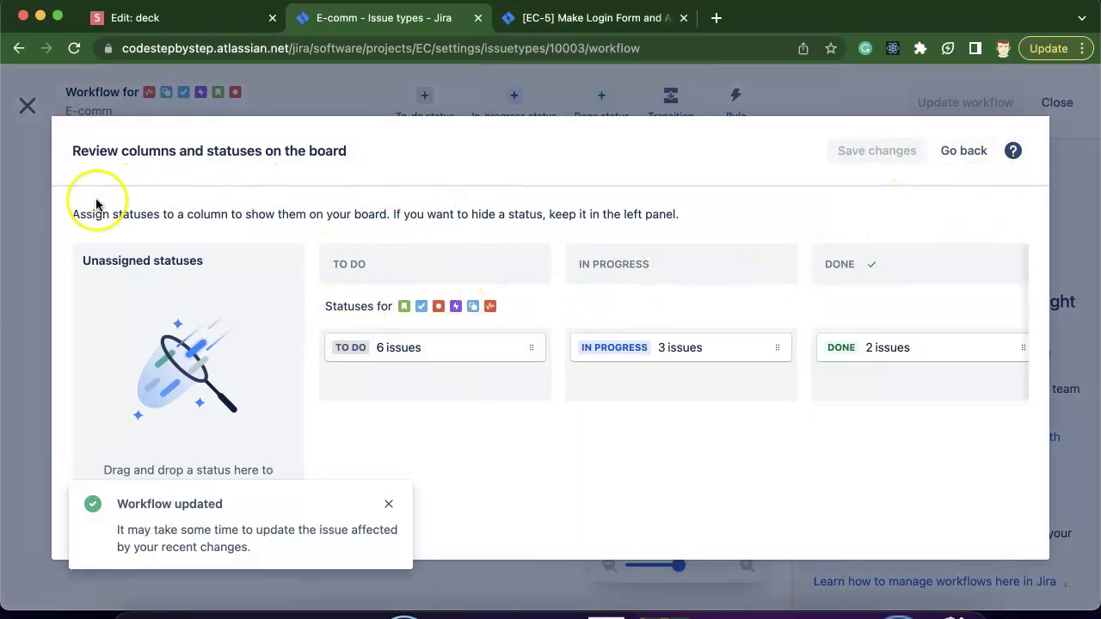
left_click(25, 197)
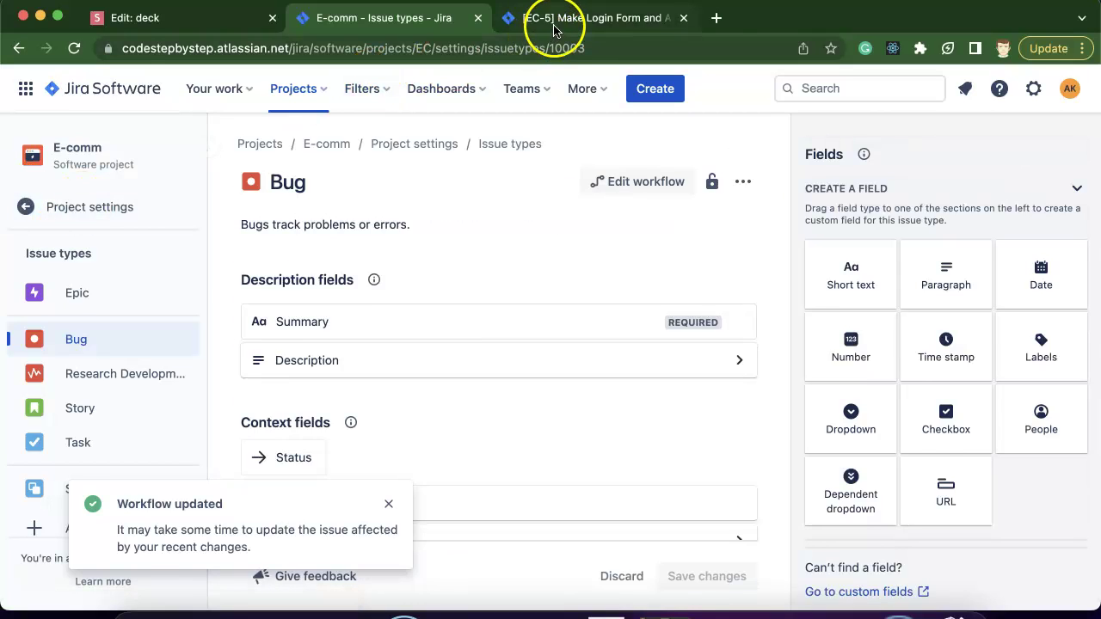
- Reload issue EC-5 and look for QA-testing among its available statuses
left_click(555, 30)
left_click(74, 48)
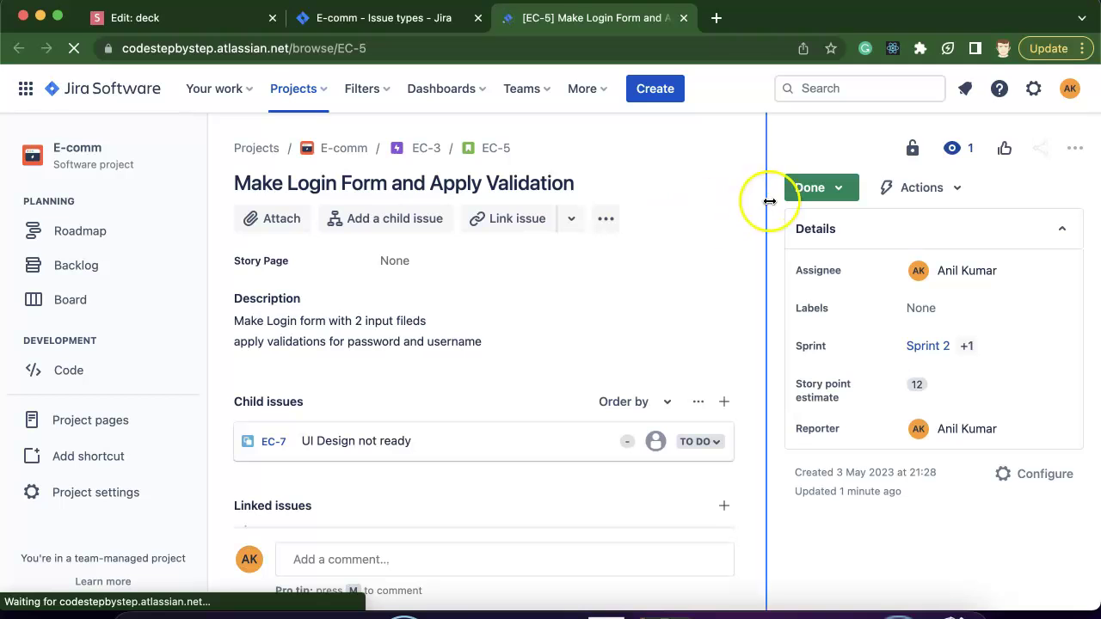
left_click(814, 188)
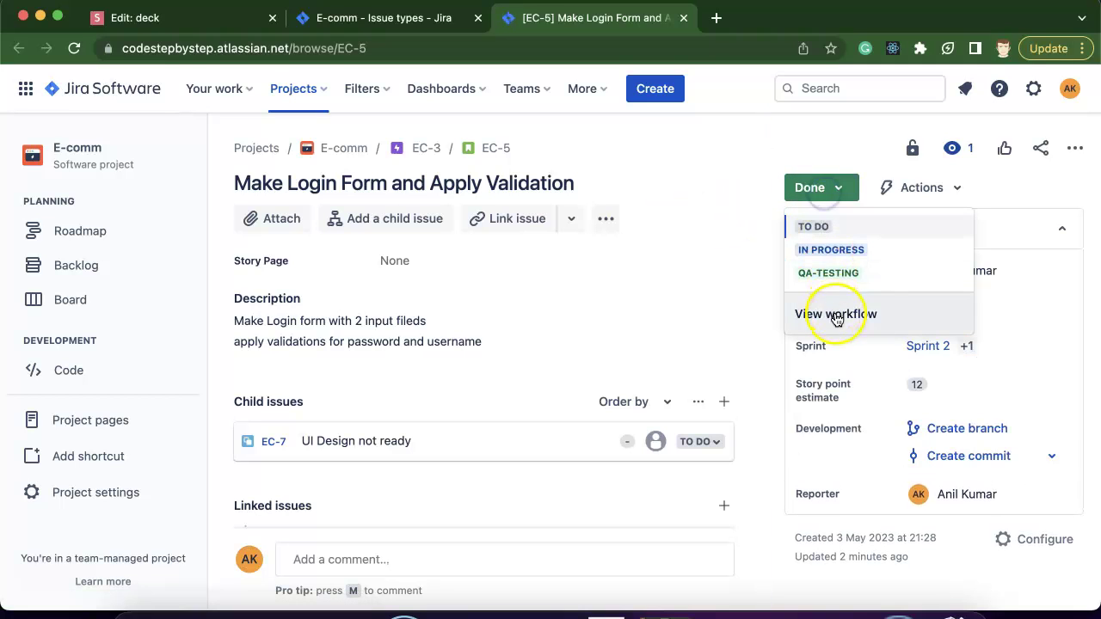
left_click(796, 142)
- Reopen the Bug issue type's workflow in the editor and inspect the QA-testing status
left_click(383, 18)
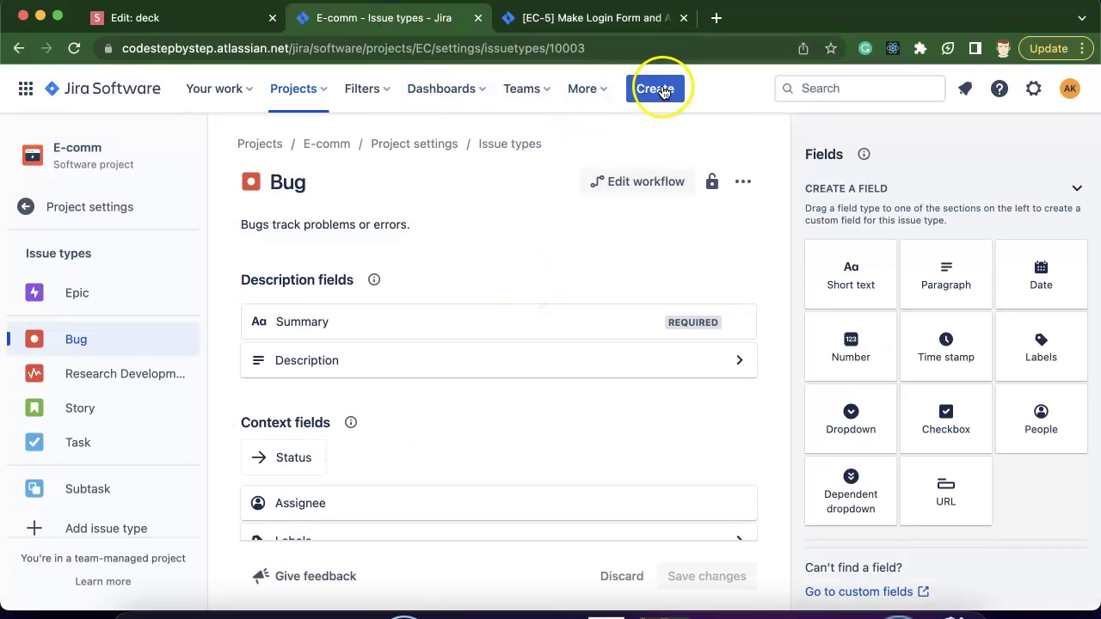
left_click(637, 182)
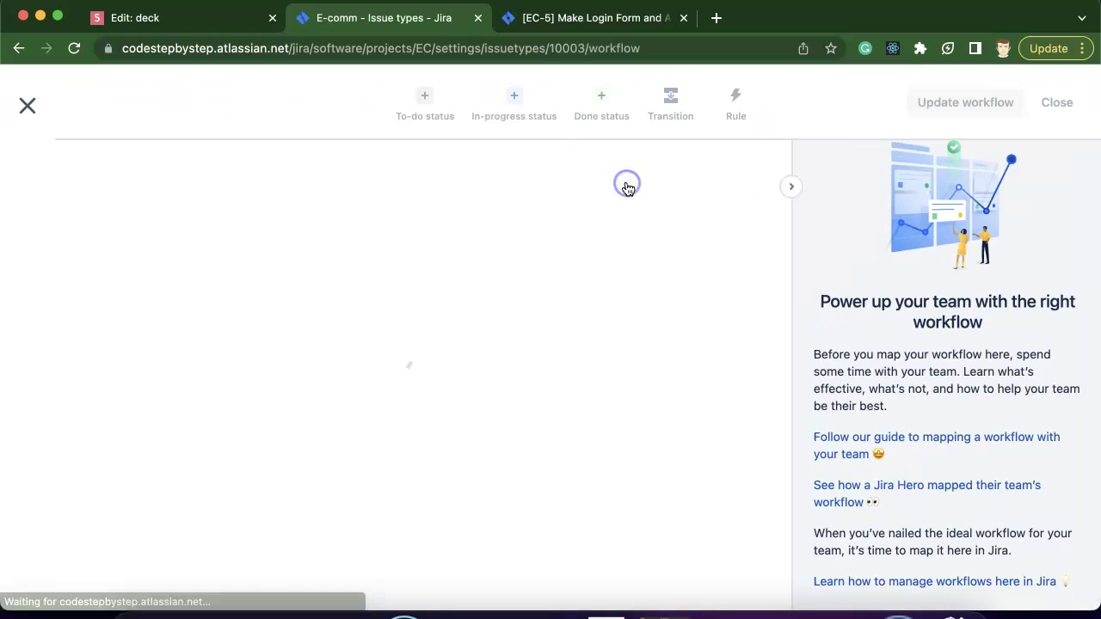
left_click(630, 363)
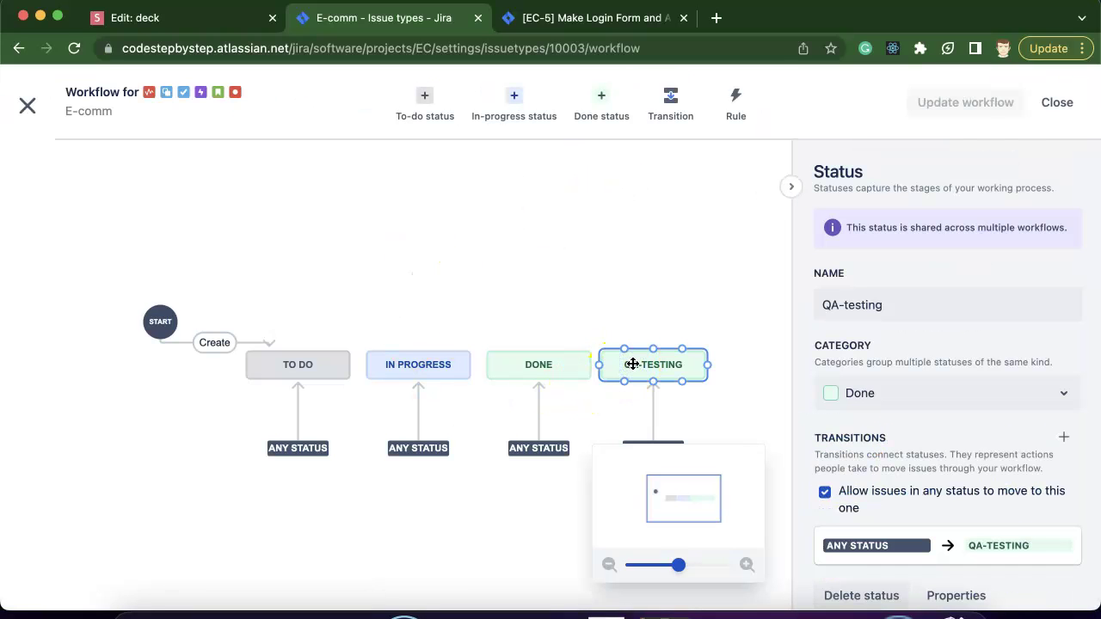
- Set the status of issue EC-5 to To Do and then to QA-testing
left_click(528, 24)
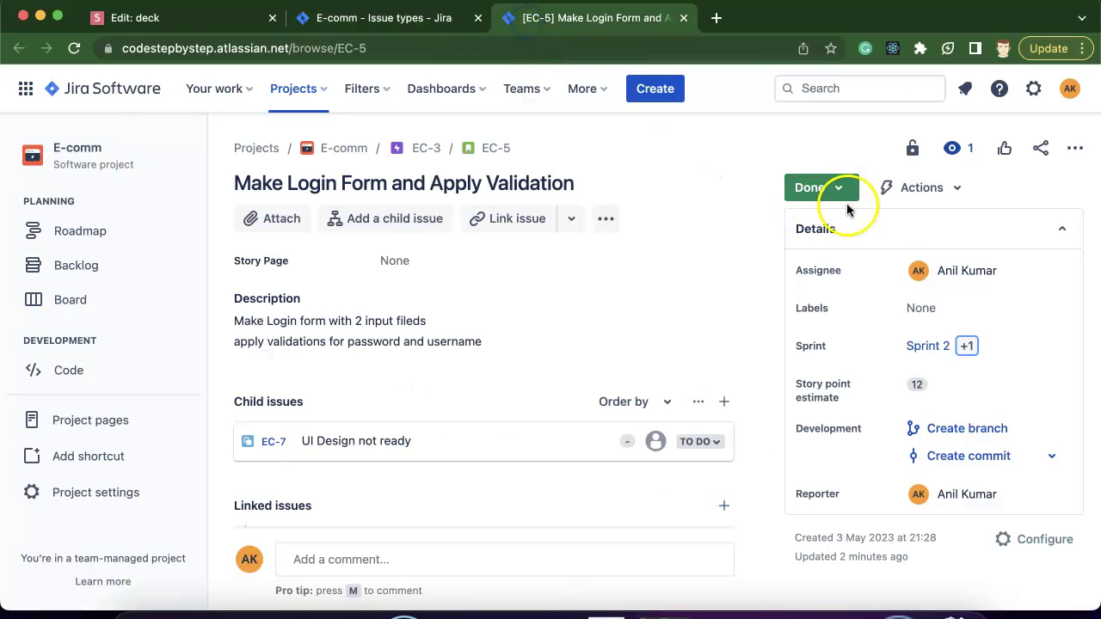
left_click(819, 187)
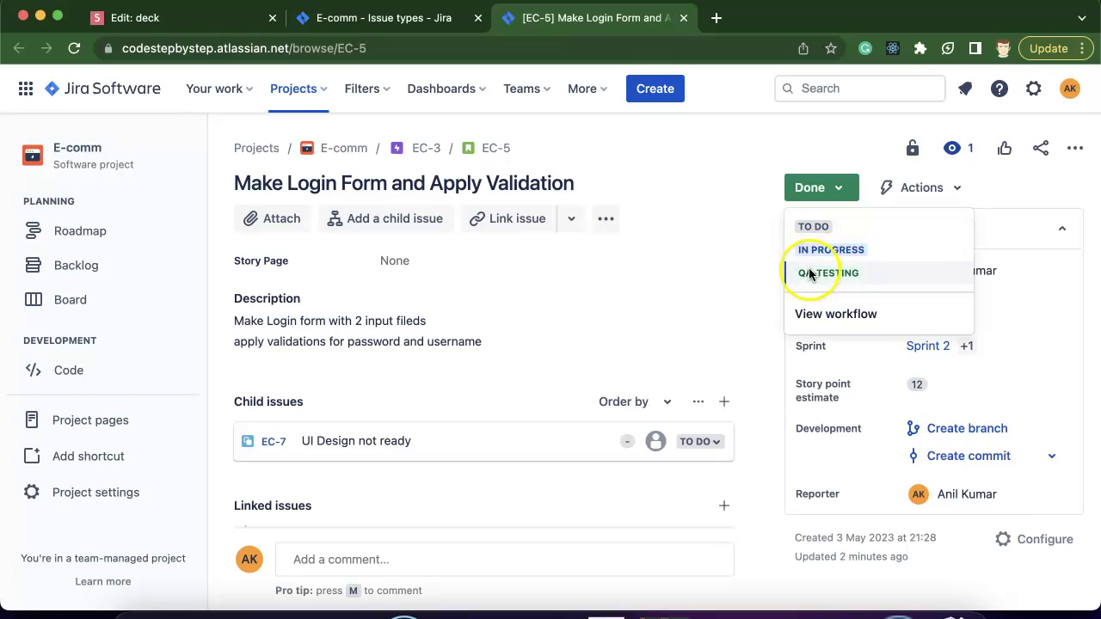
left_click(804, 225)
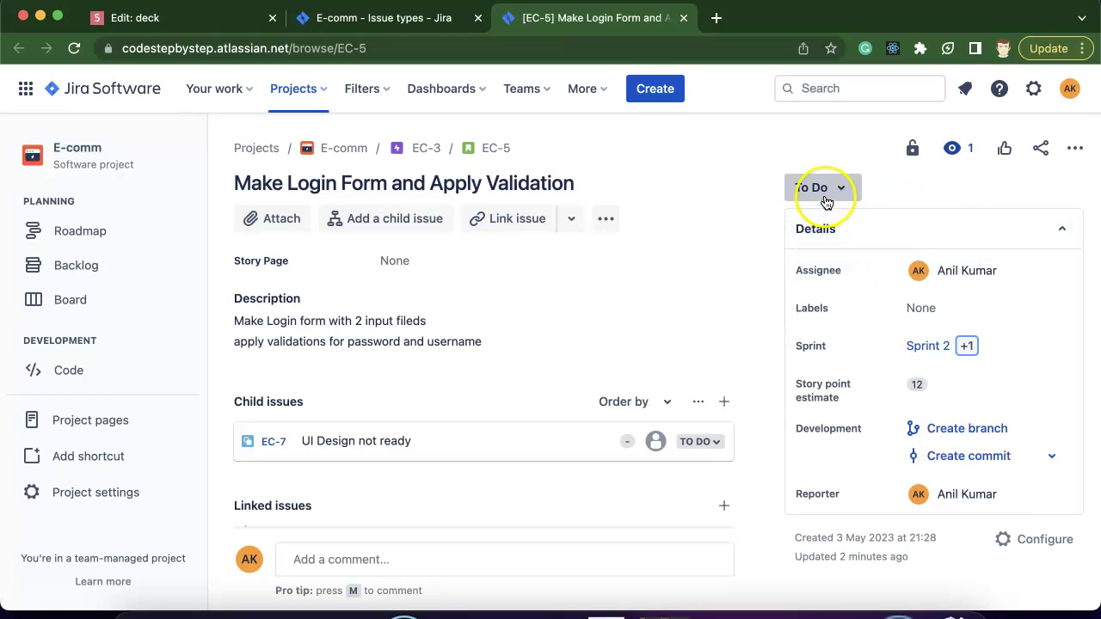
left_click(824, 195)
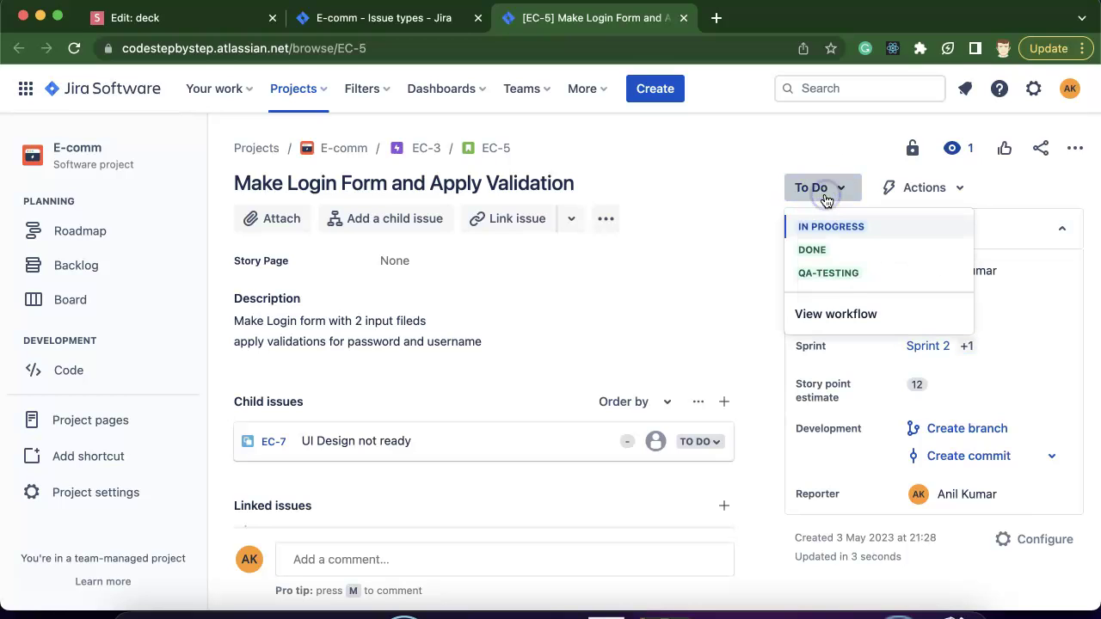
left_click(830, 273)
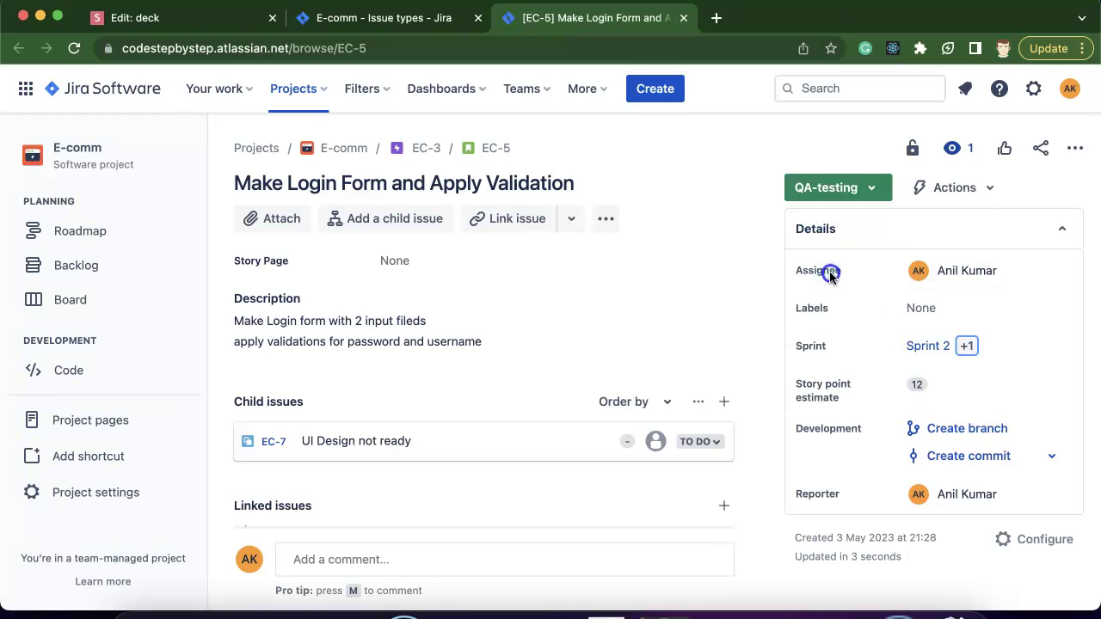
- Check the remaining status options of EC-5 and examine the Done and QA-testing columns on the sprint board
left_click(824, 191)
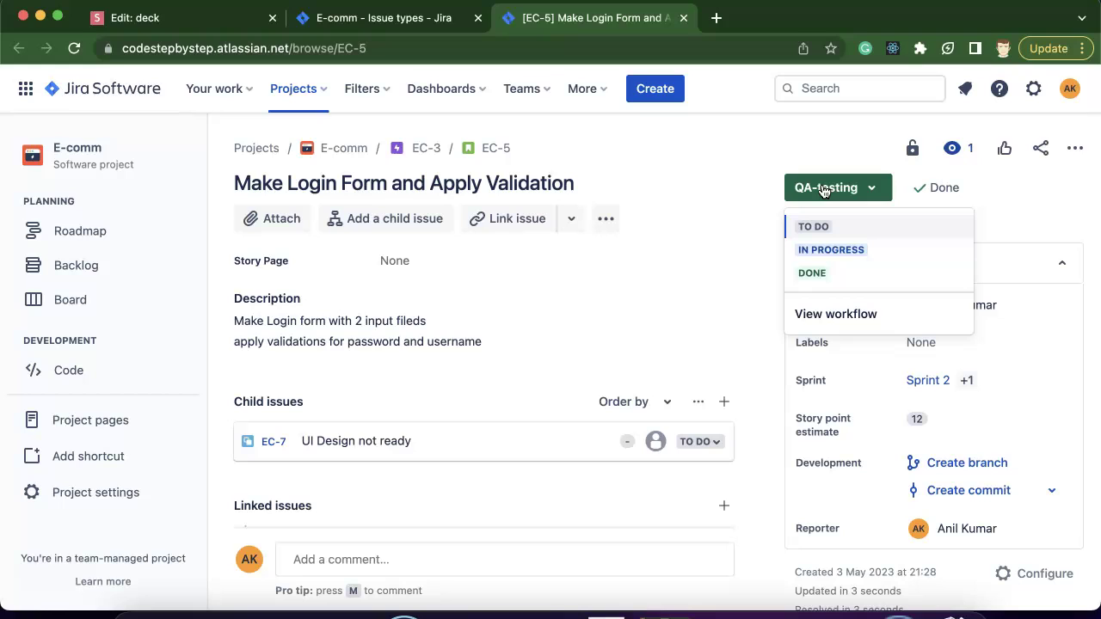
left_click(822, 273)
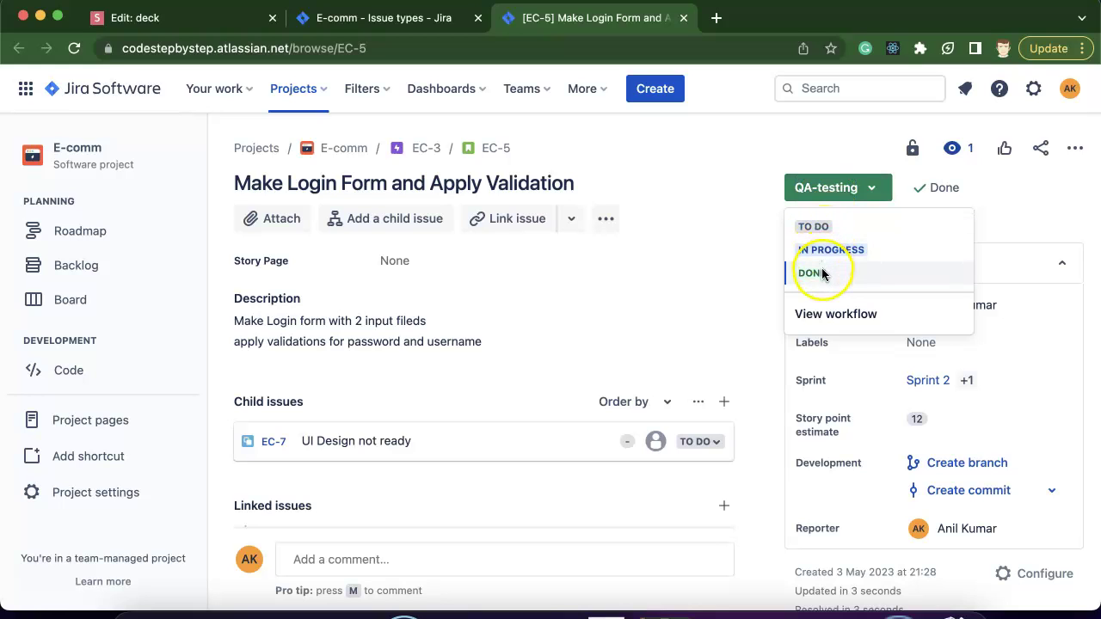
left_click(72, 303)
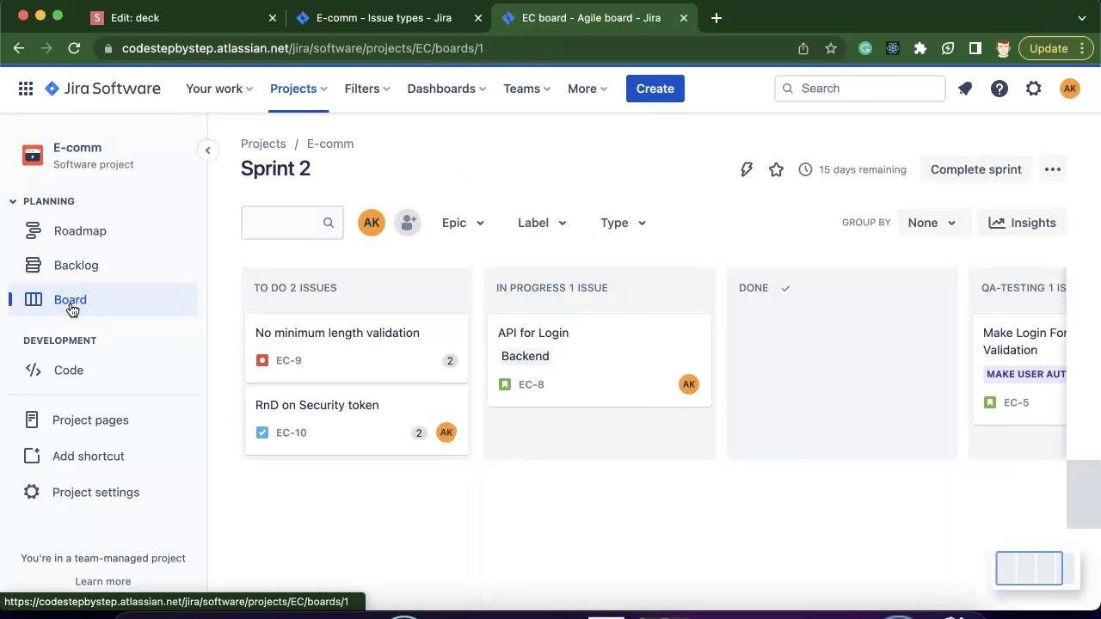
scroll(696, 384, "right", 3)
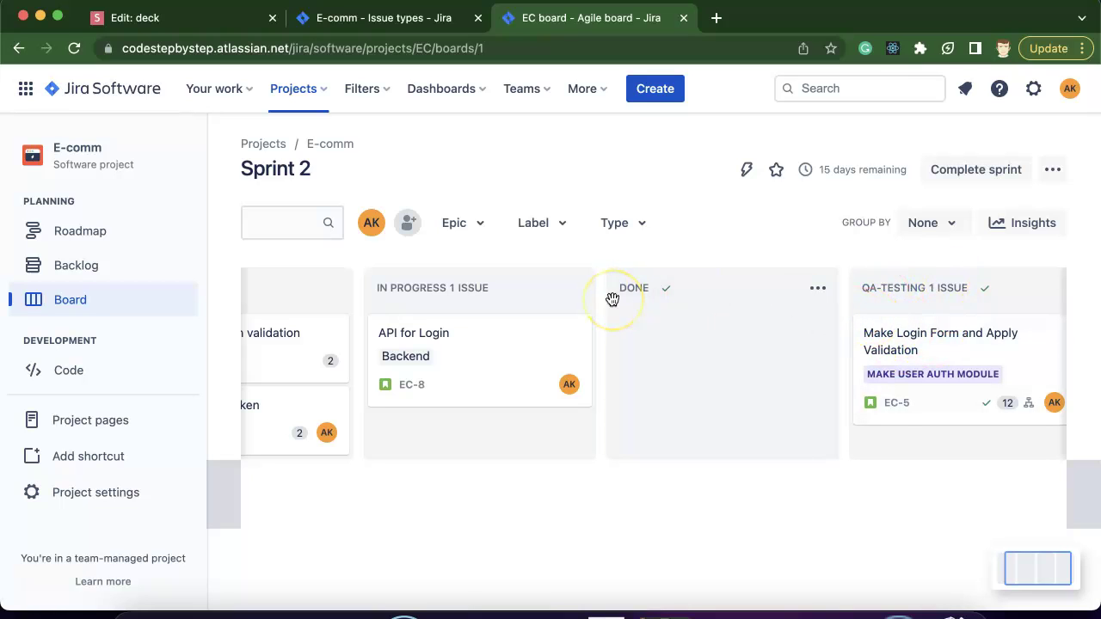
- In the workflow editor, start a restrict-transition rule of type "Restrict to when an issue has been through a specific status"
left_click(385, 19)
left_click(651, 280)
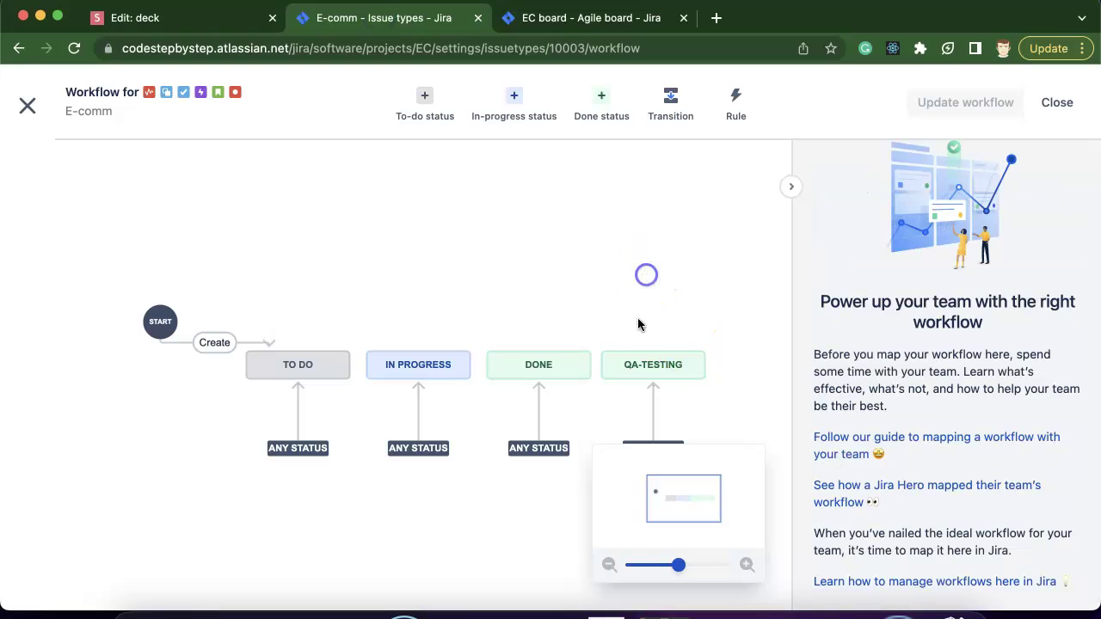
left_click(736, 108)
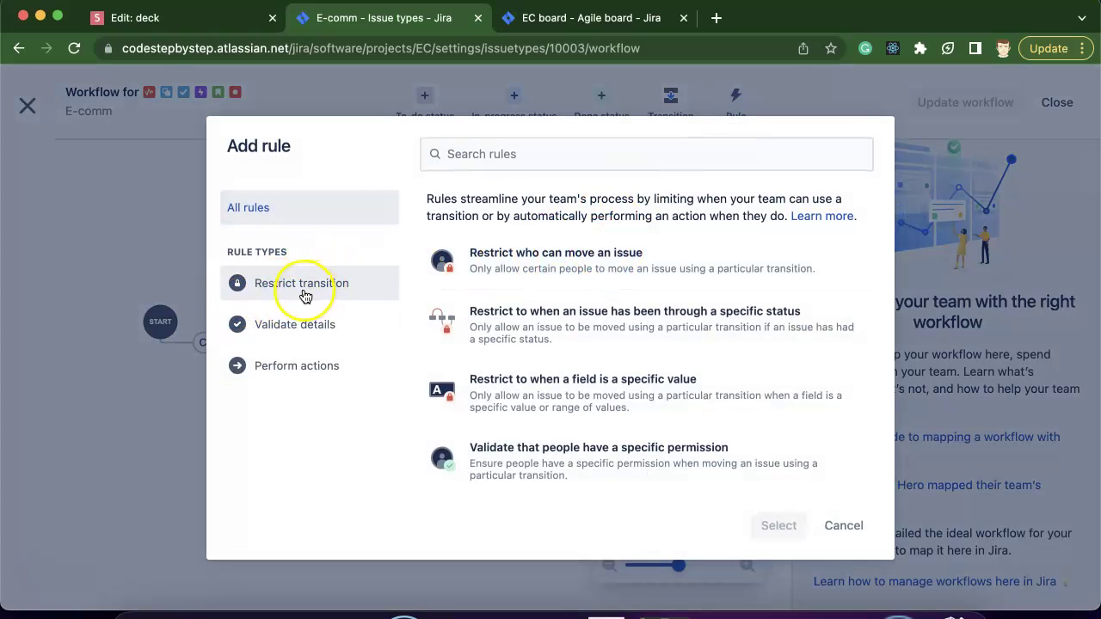
left_click(303, 293)
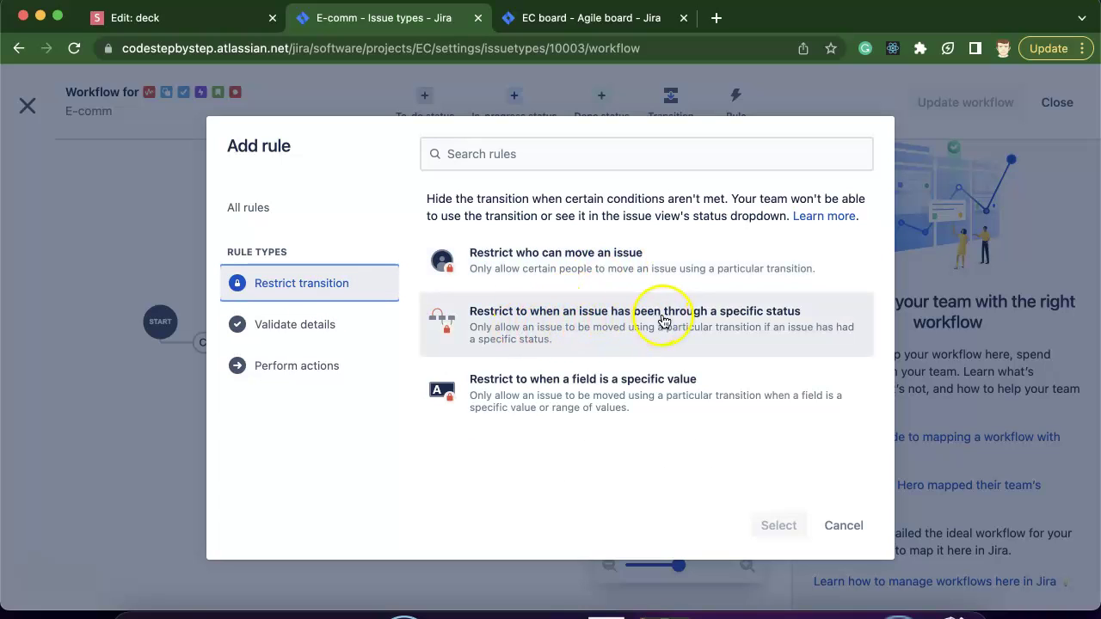
left_click(688, 322)
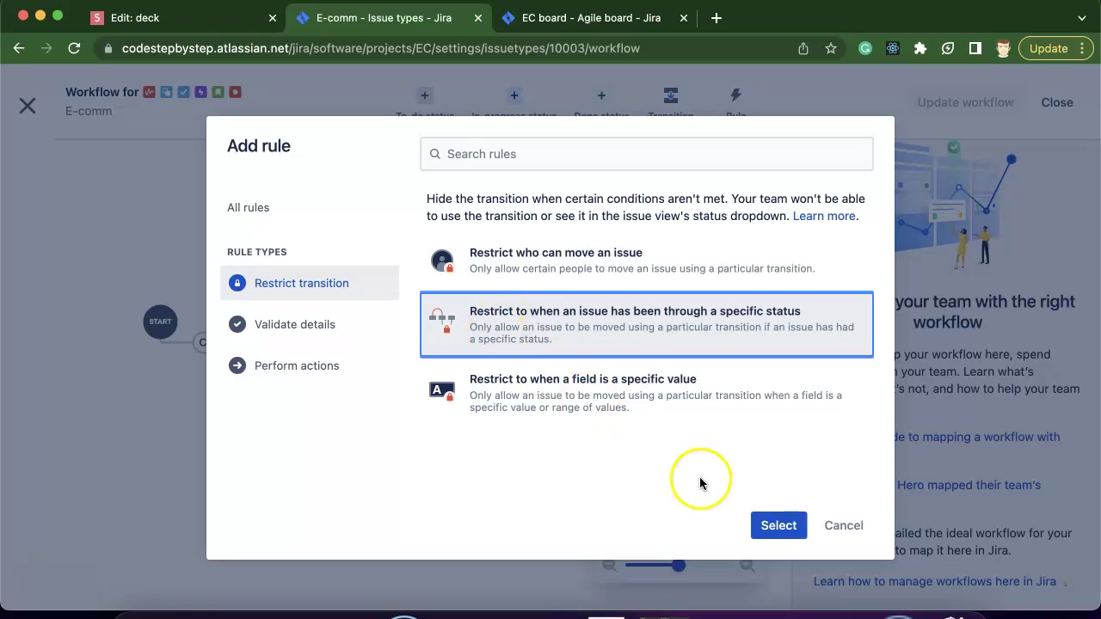
left_click(782, 526)
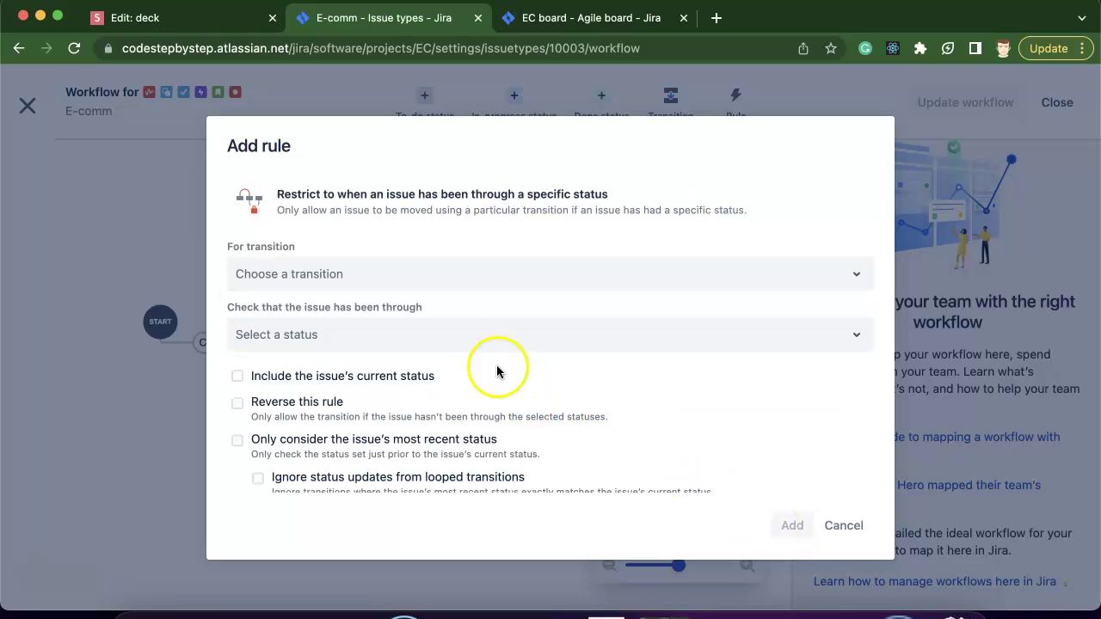
- Add the rule for the Any status to QA-testing transition, checking that the issue has been through Done
left_click(374, 273)
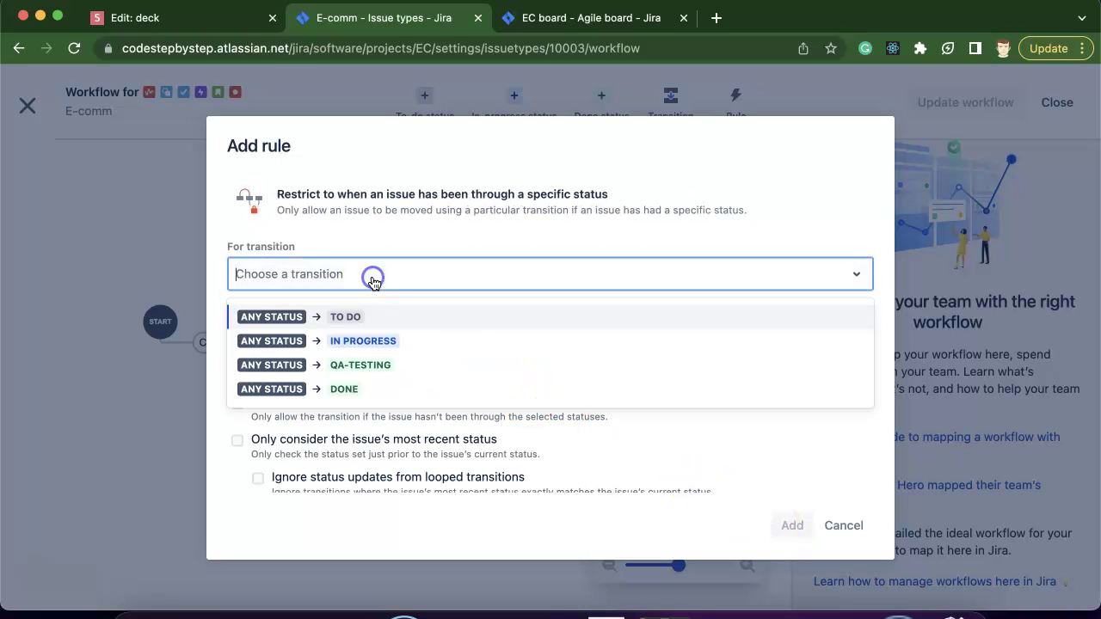
left_click(379, 366)
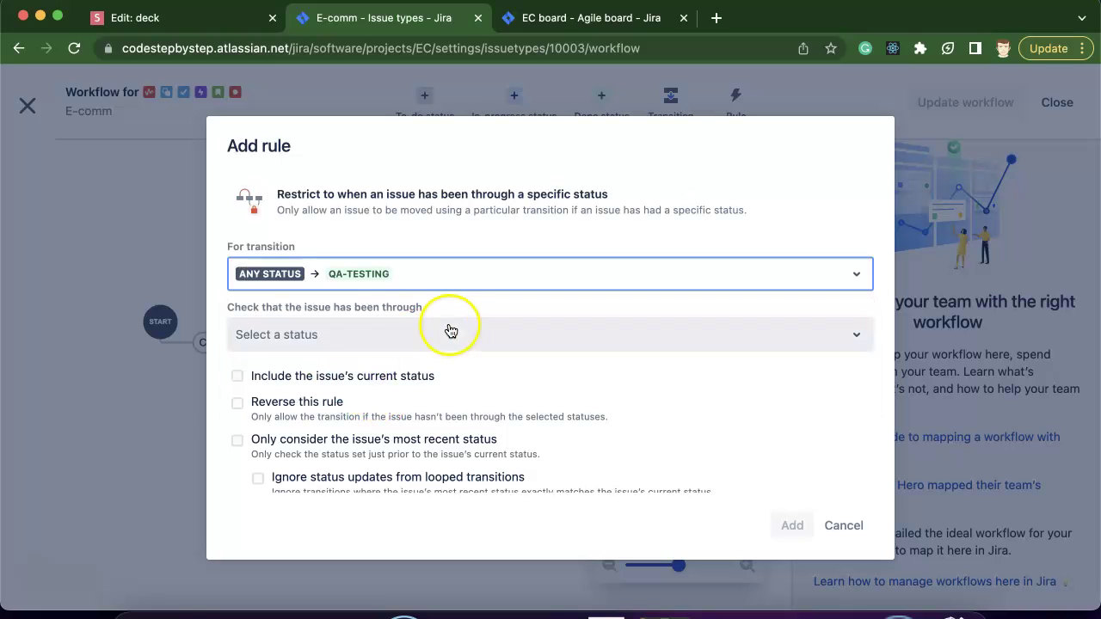
left_click(381, 338)
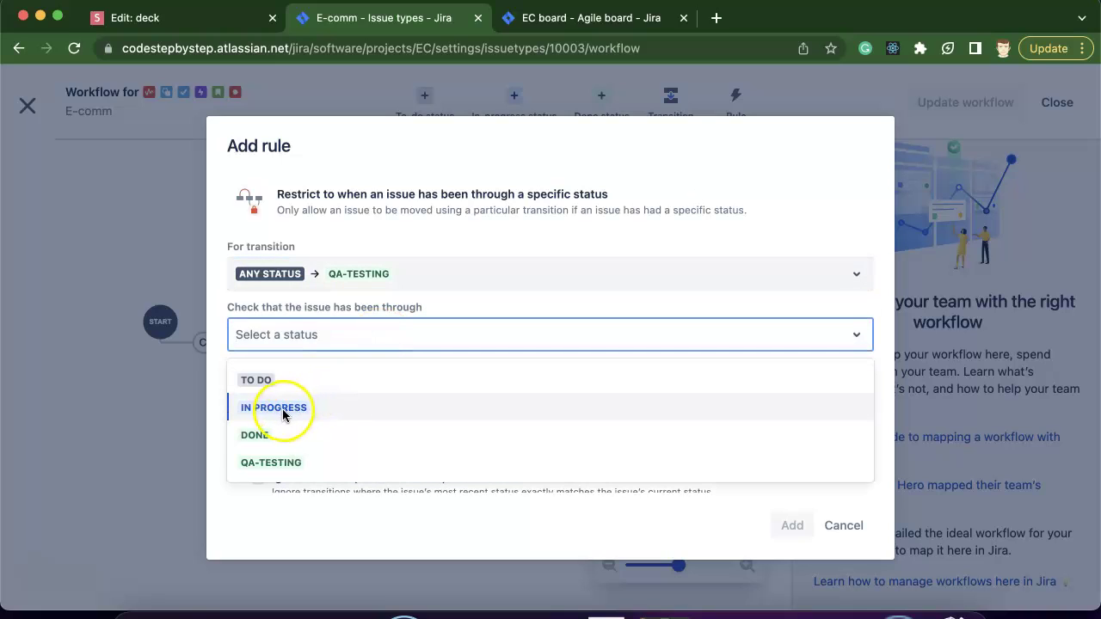
left_click(271, 437)
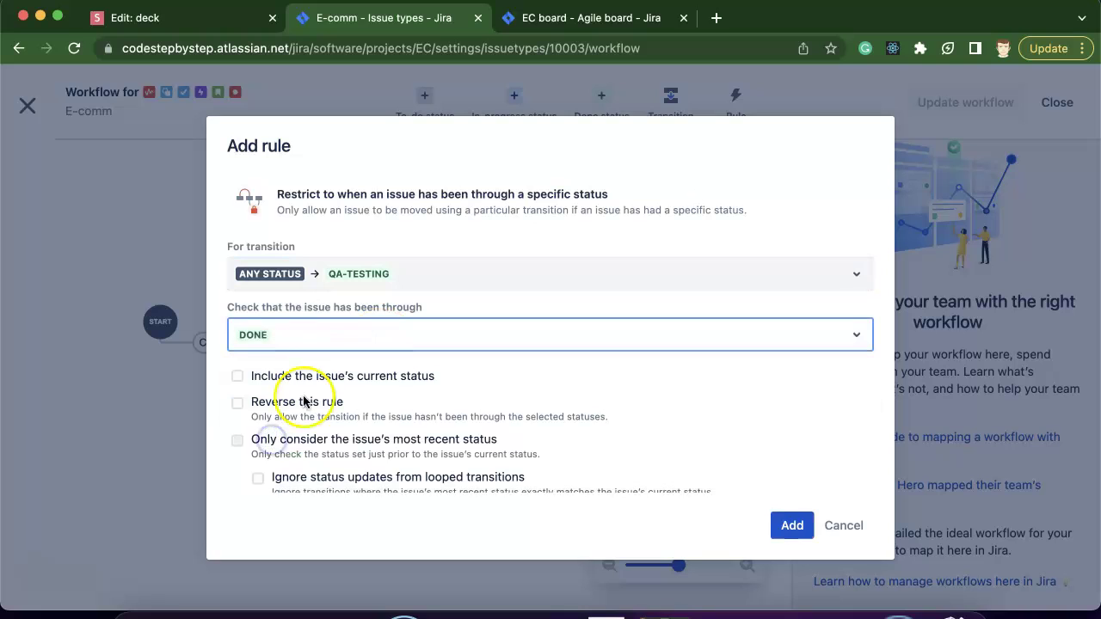
left_click(796, 527)
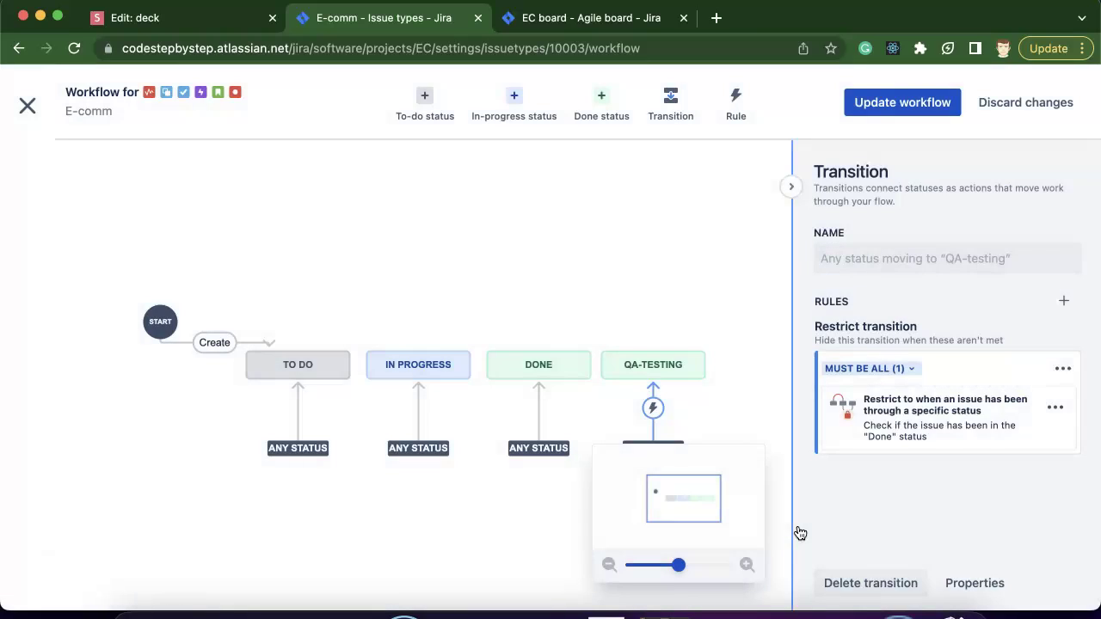
- Inspect the restriction rule attached to the QA-testing transition in the workflow diagram
left_click(652, 410)
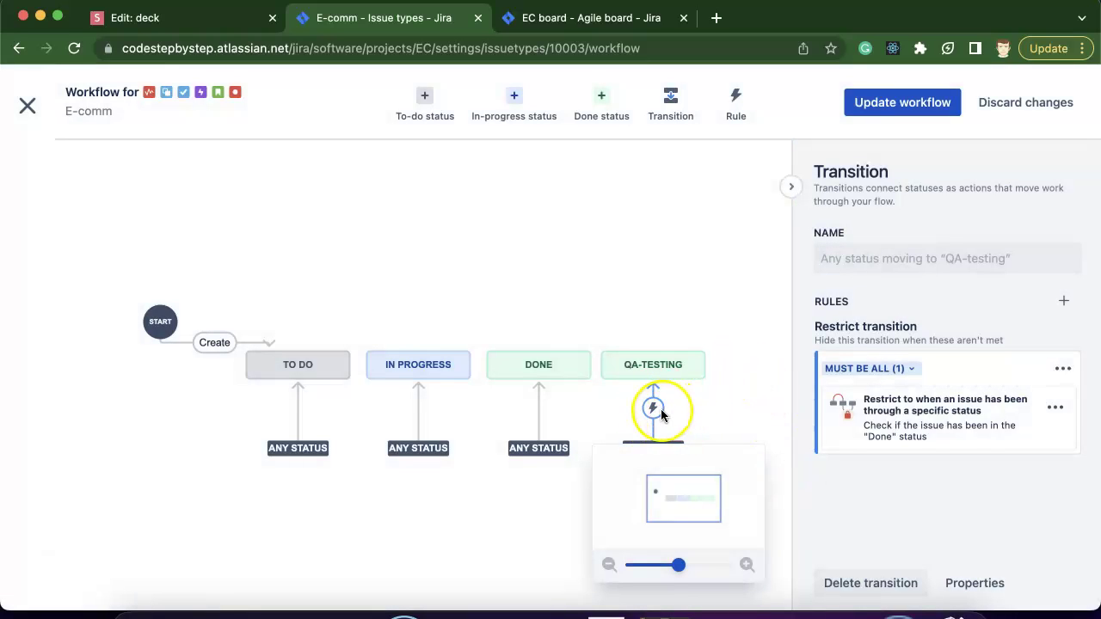
left_click(732, 405)
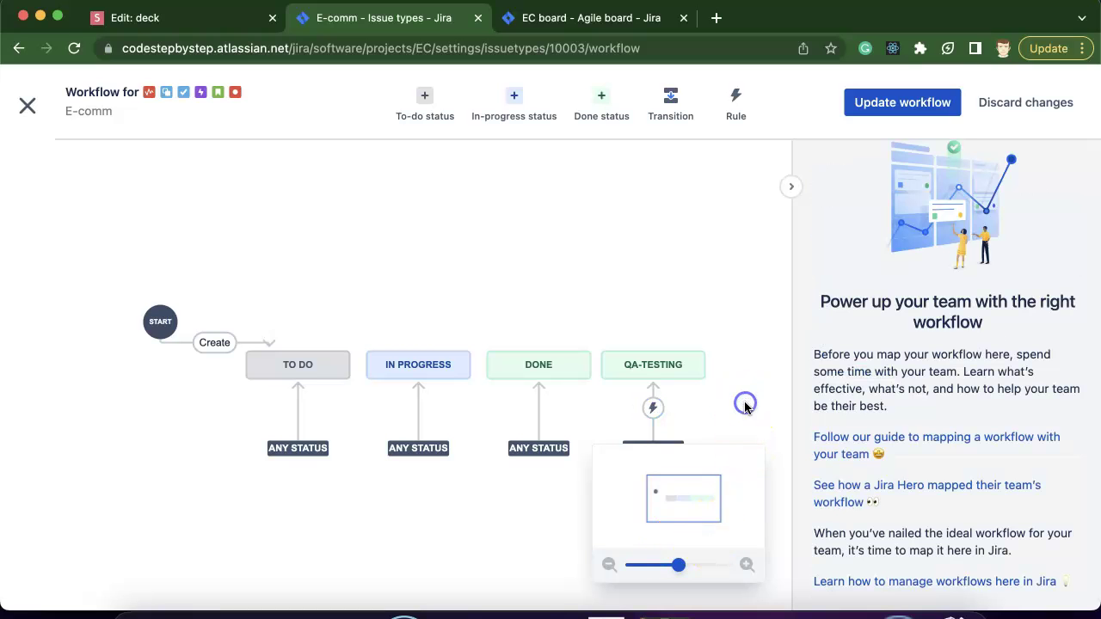
left_click(654, 412)
left_click_drag(898, 445, 959, 435)
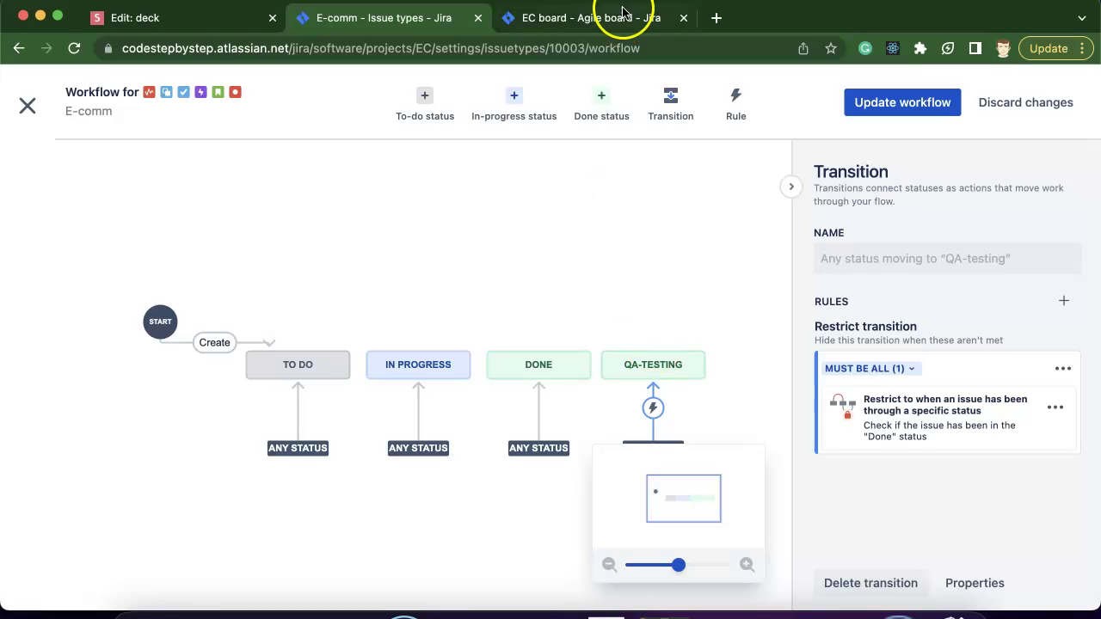
- Return to the sprint board and open the form for creating a Story in the E-comm project
left_click(565, 24)
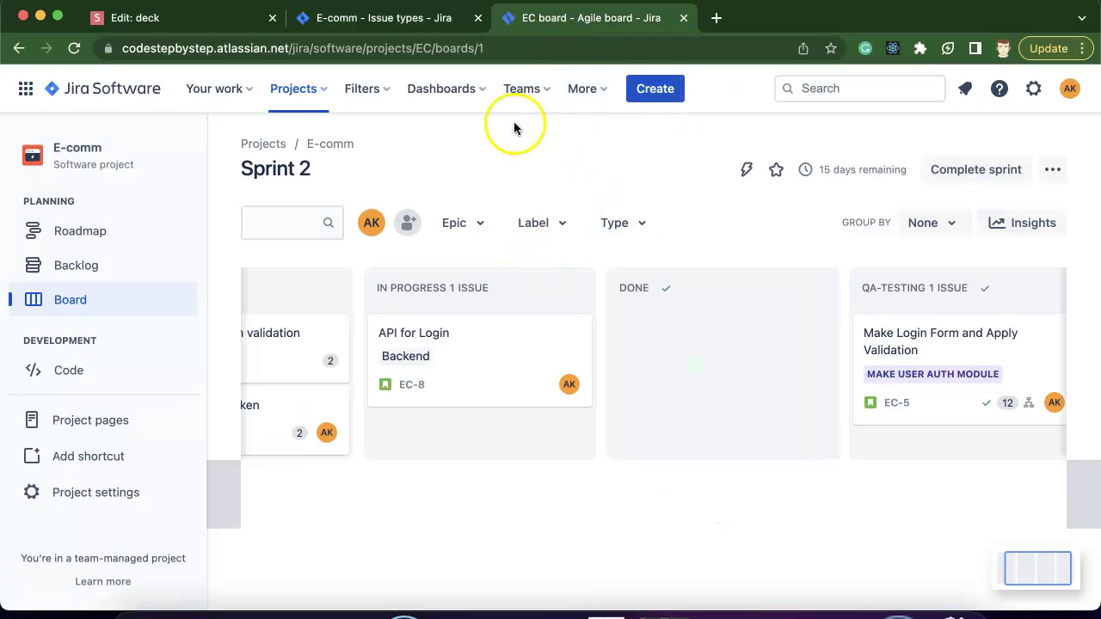
left_click(658, 90)
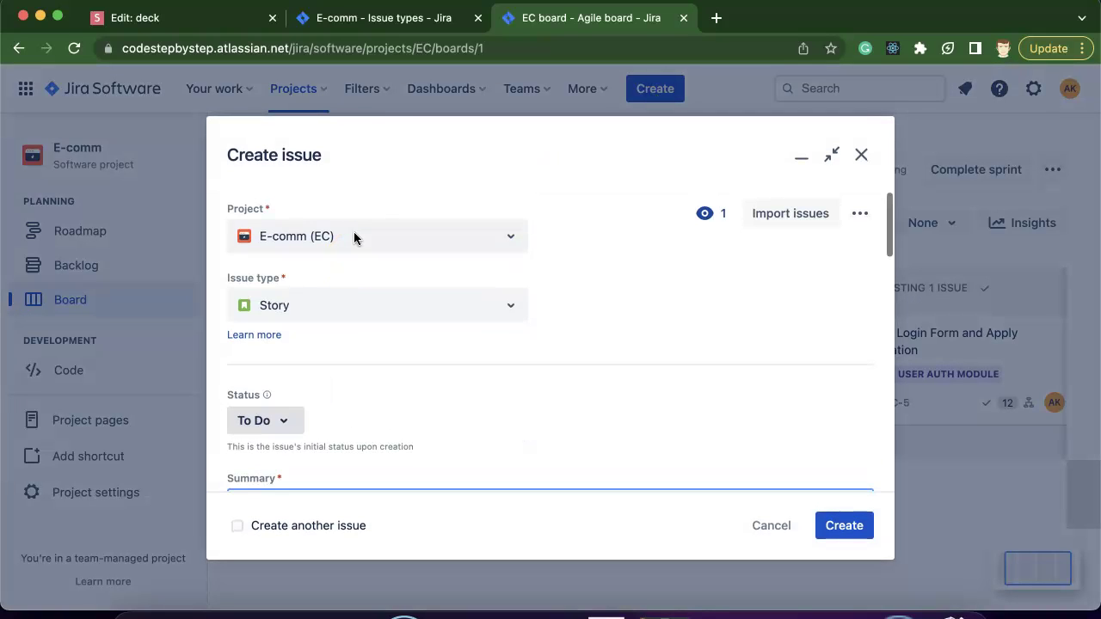
scroll(495, 372, "down", 2)
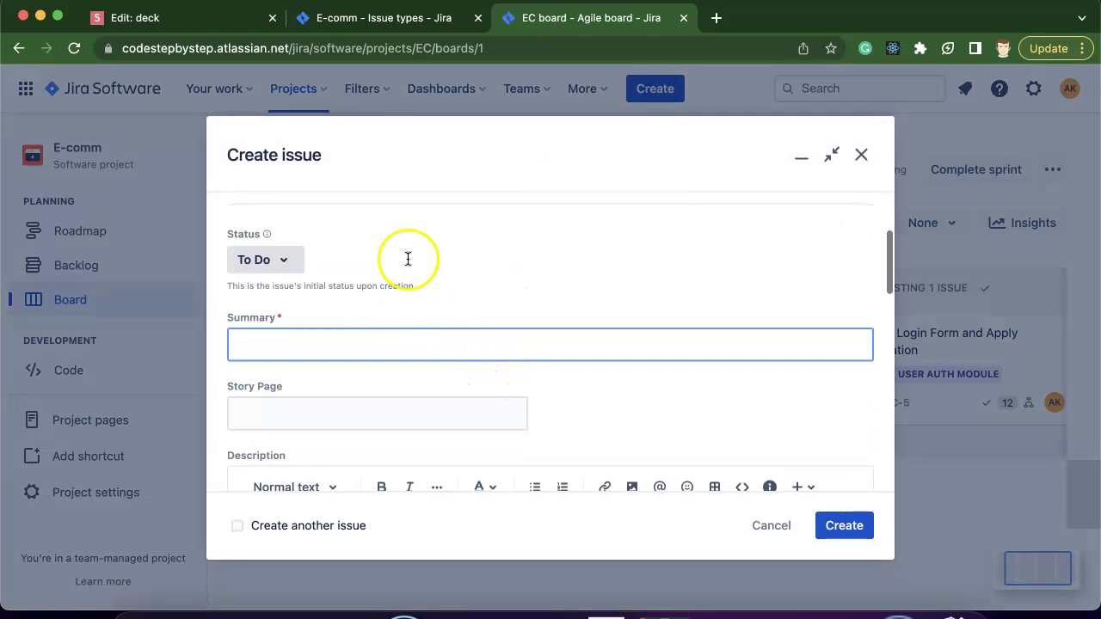
- Save the updated workflow for the Bug, Epic, Research Development, Story, Subtask and Task issue types
left_click(384, 19)
left_click(897, 105)
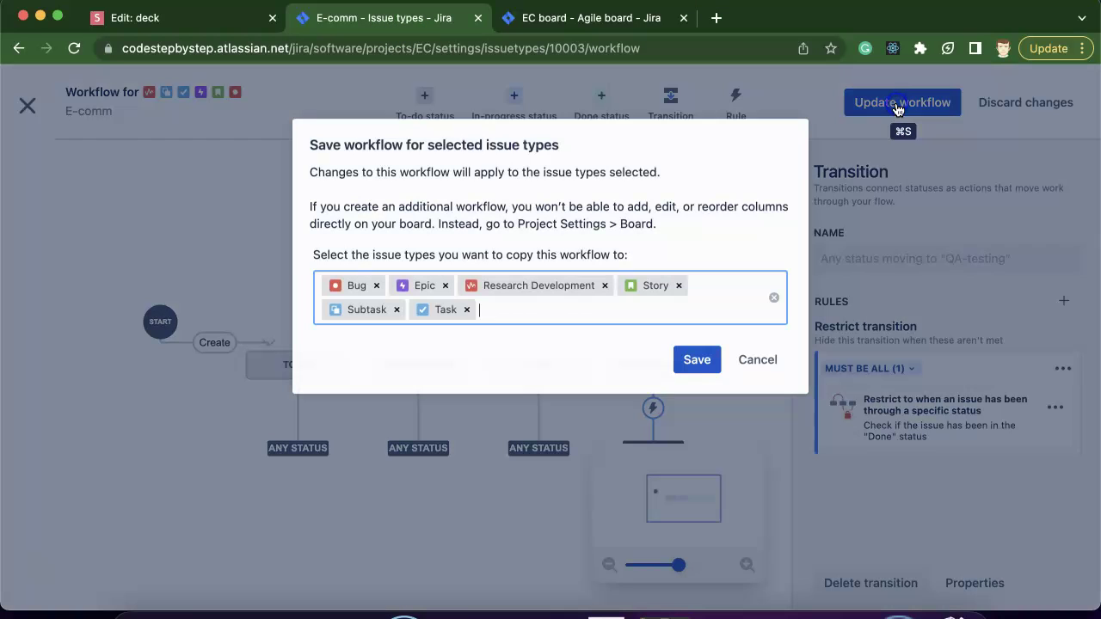
left_click(700, 361)
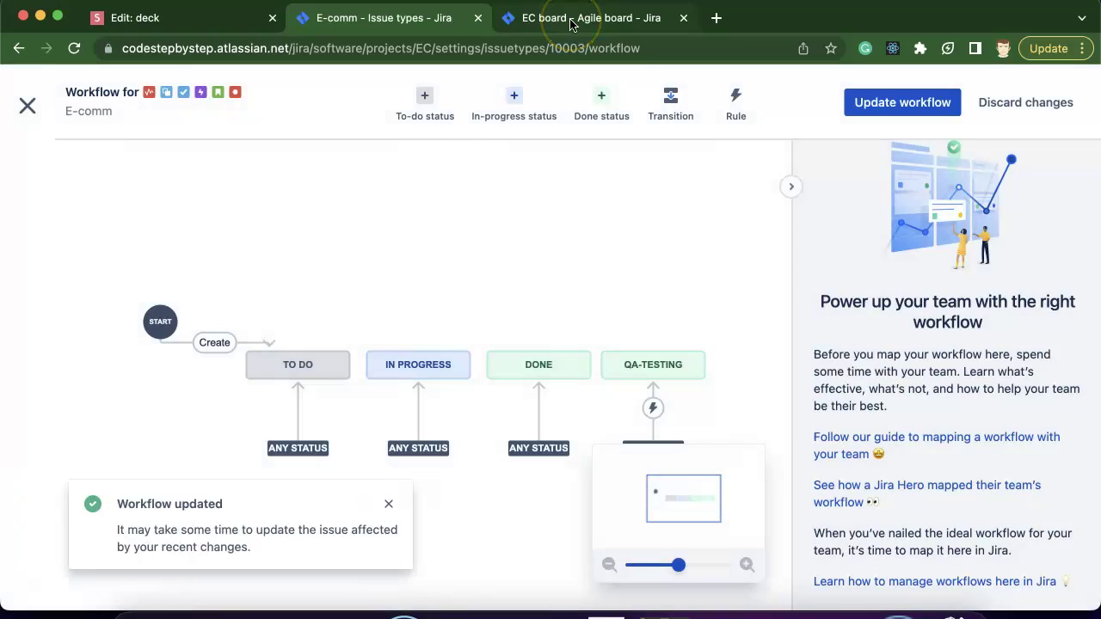
- Fill in the new Story with the summary "Profile API" and the description "Make Profile api in BE"
left_click(571, 18)
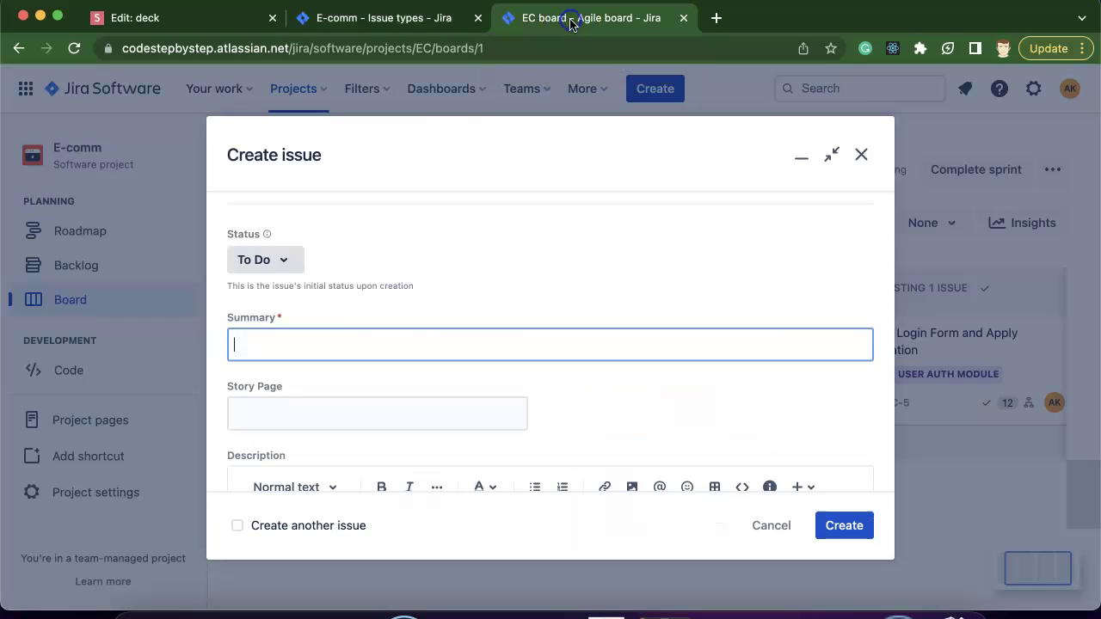
left_click(310, 345)
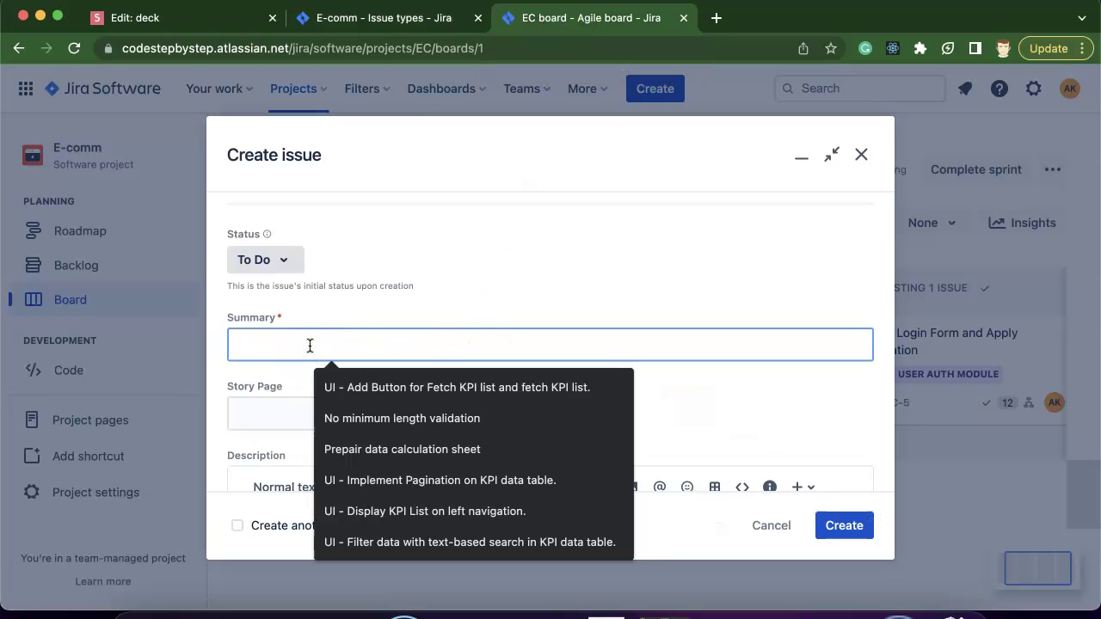
type("Profile API")
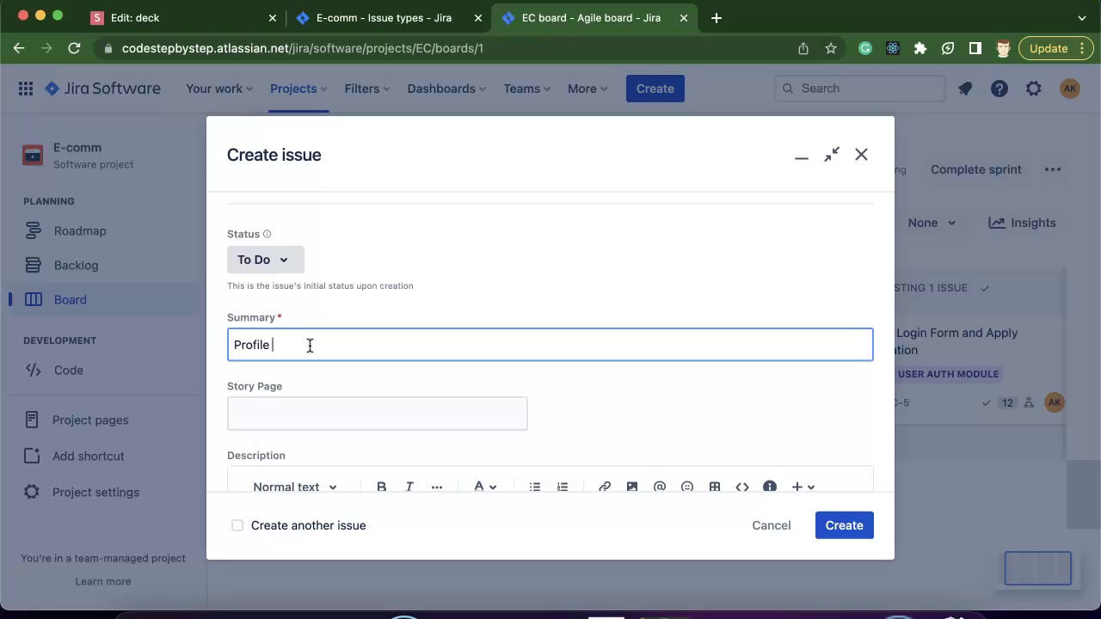
left_click(272, 413)
scroll(273, 413, "down", 3)
scroll(387, 415, "down", 1)
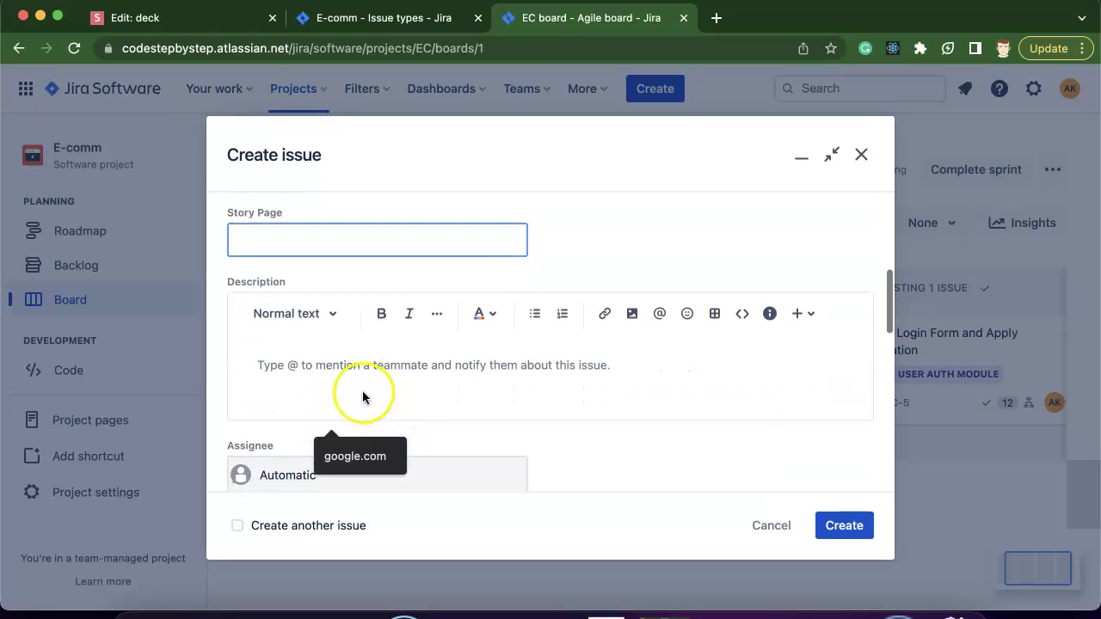
left_click(339, 370)
type("Make Profile api in BE")
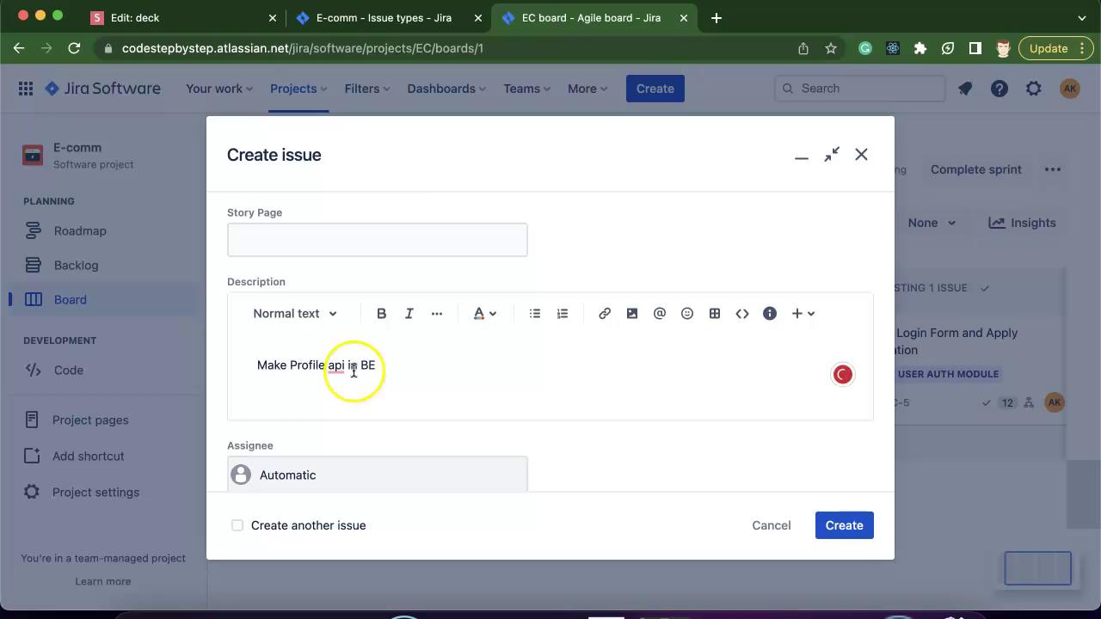
- Set the Story's story point estimate to 10 and create the issue
scroll(444, 405, "down", 5)
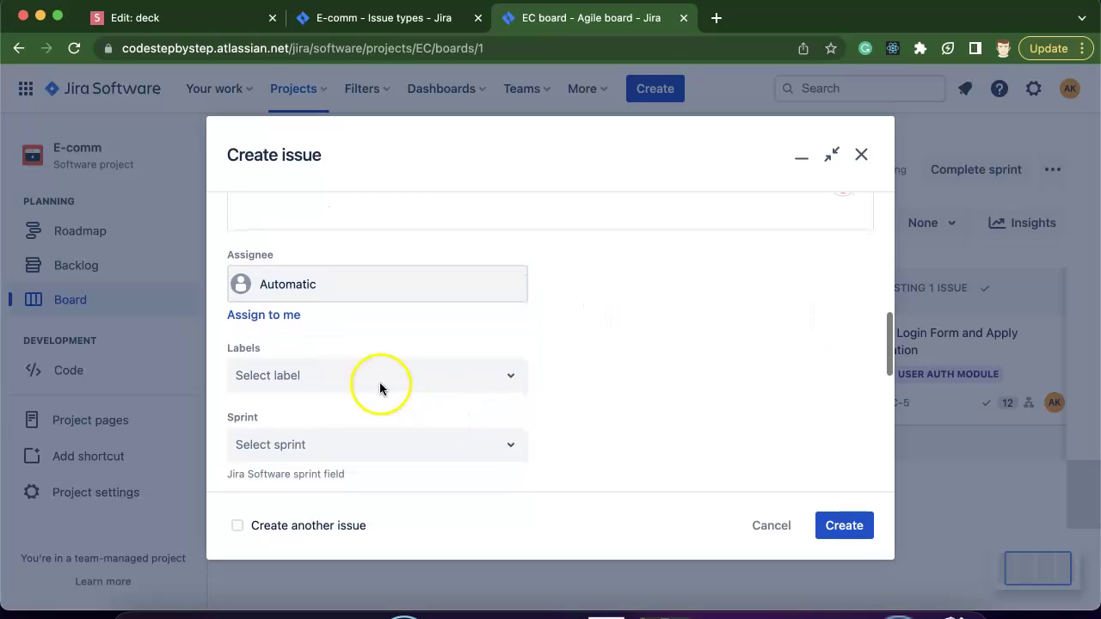
scroll(373, 385, "down", 2)
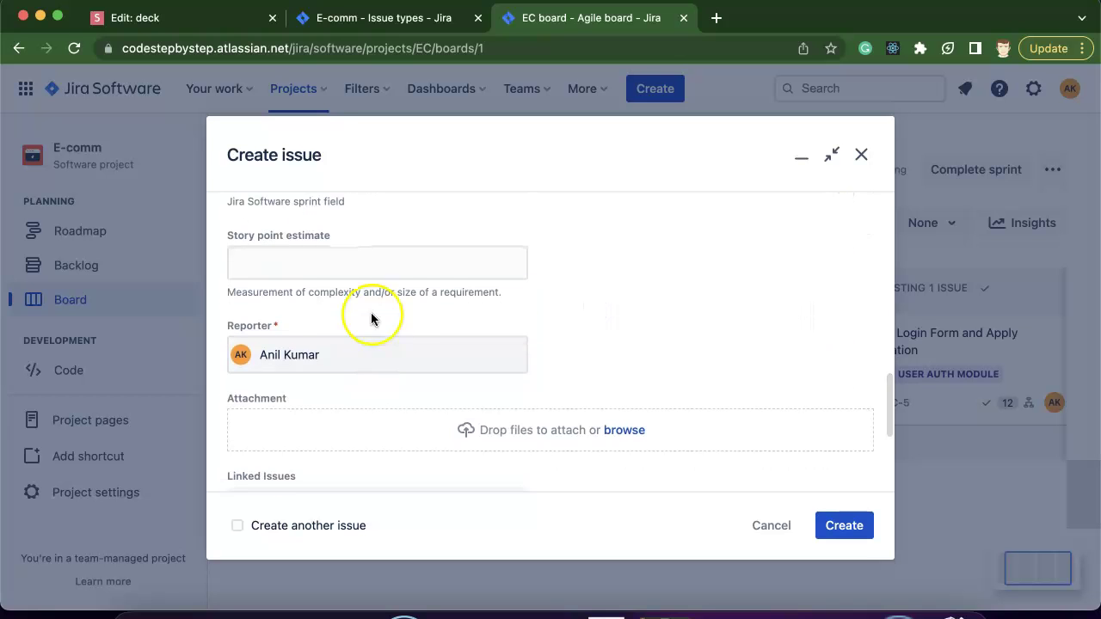
scroll(371, 319, "up", 1)
left_click(339, 319)
type("10")
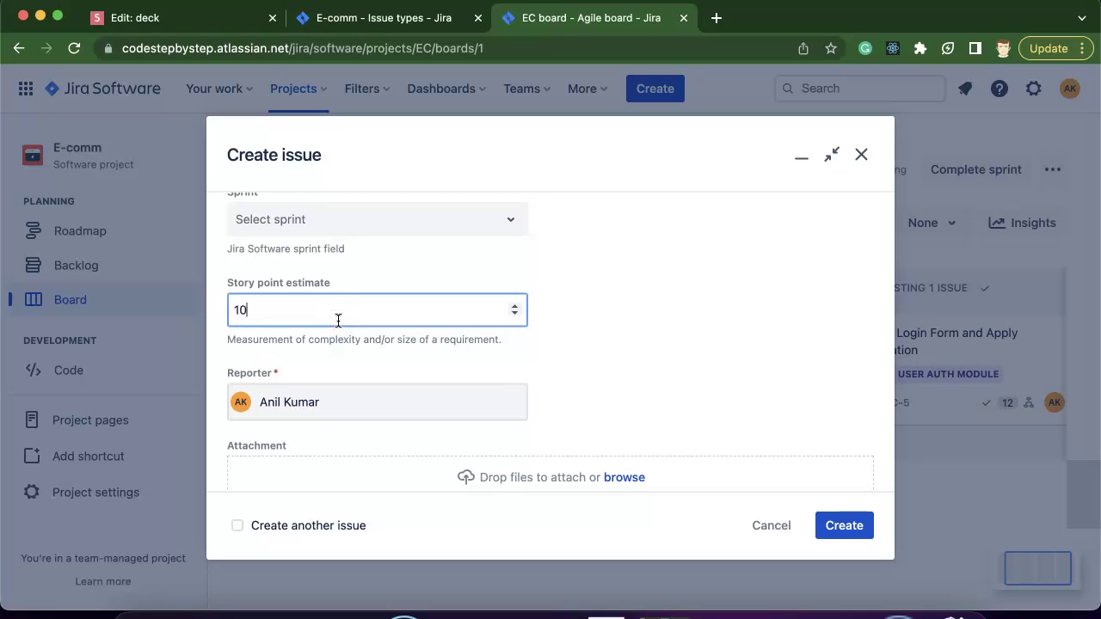
left_click(834, 529)
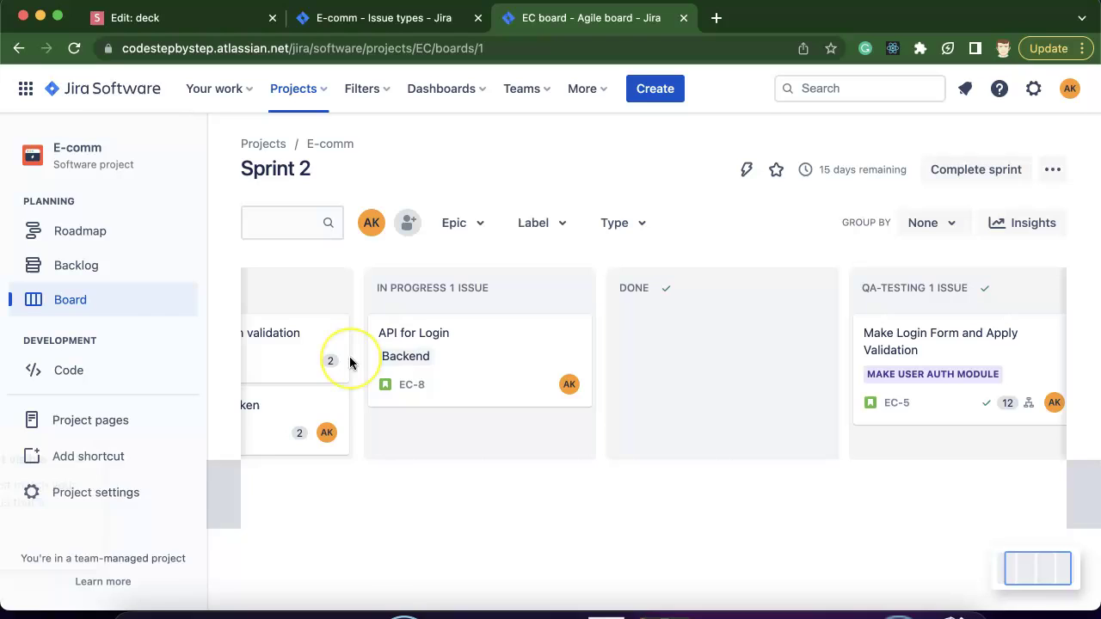
- Look for the new Profile API issue on the sprint board and view it from the creation notice
scroll(344, 370, "left", 3)
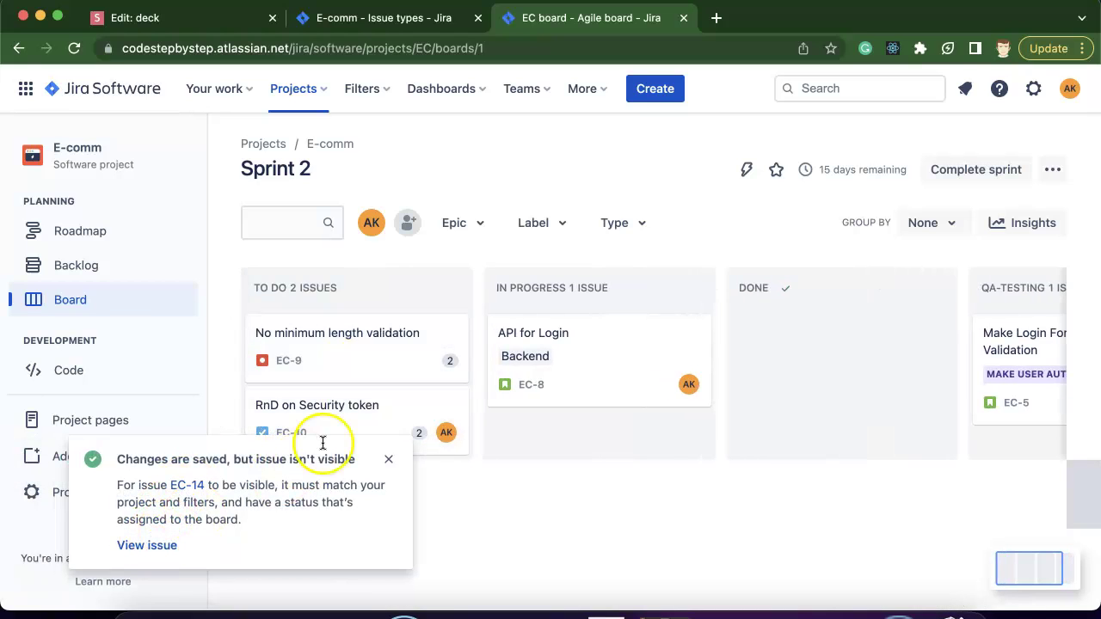
scroll(319, 442, "left", 5)
left_click(148, 549)
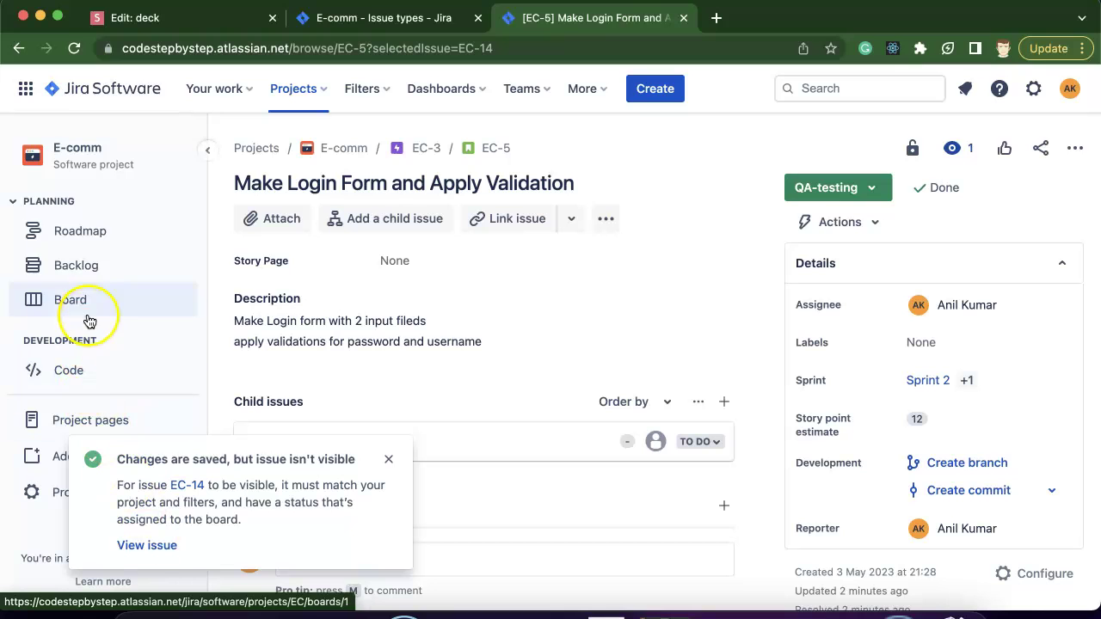
- Move the Profile API issue from the backlog into Sprint 2 and confirm the sprint scope change
left_click(78, 269)
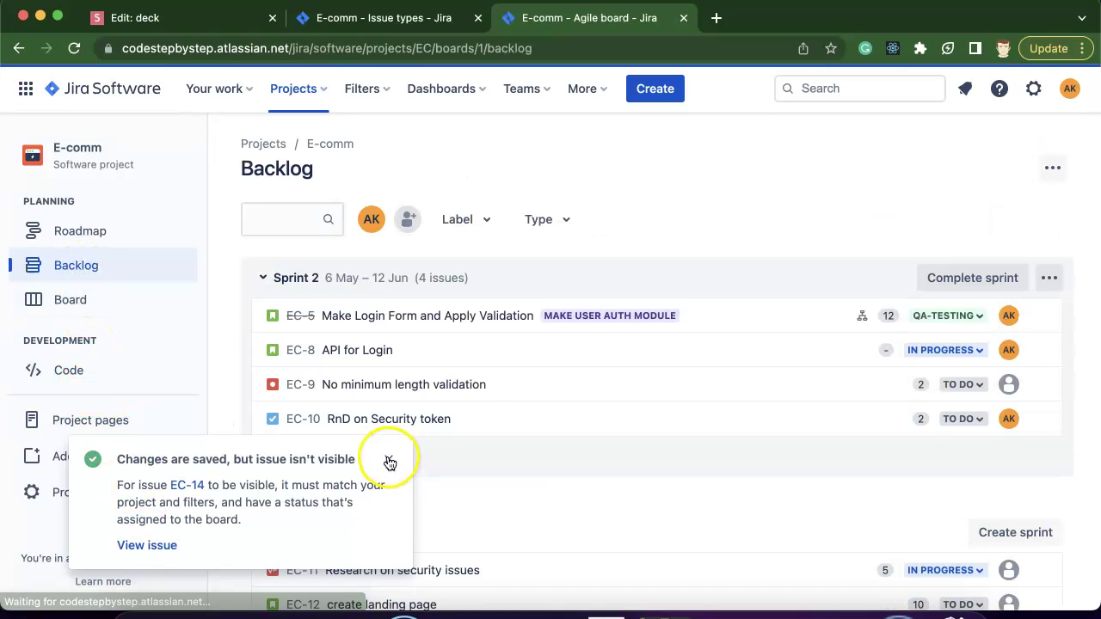
left_click(388, 459)
scroll(567, 469, "down", 4)
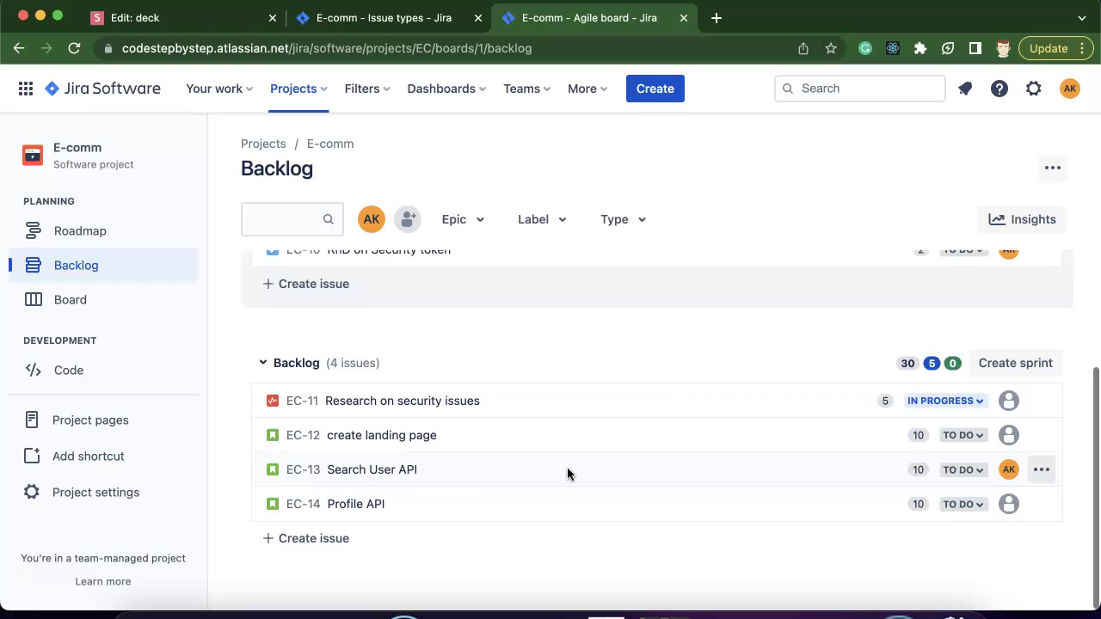
left_click_drag(269, 510, 278, 372)
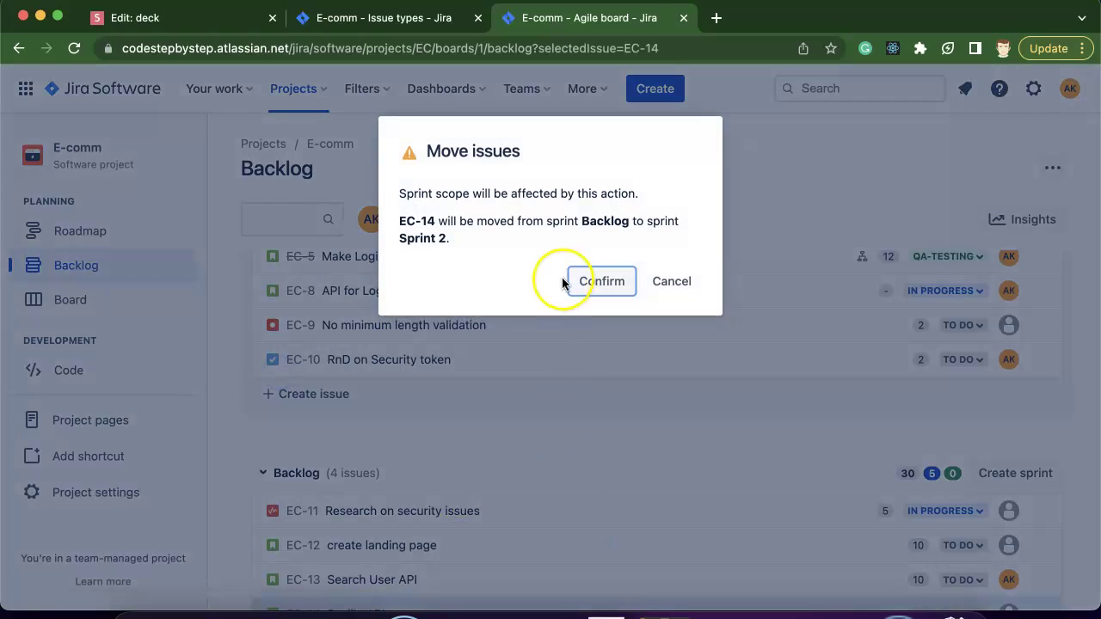
left_click(603, 284)
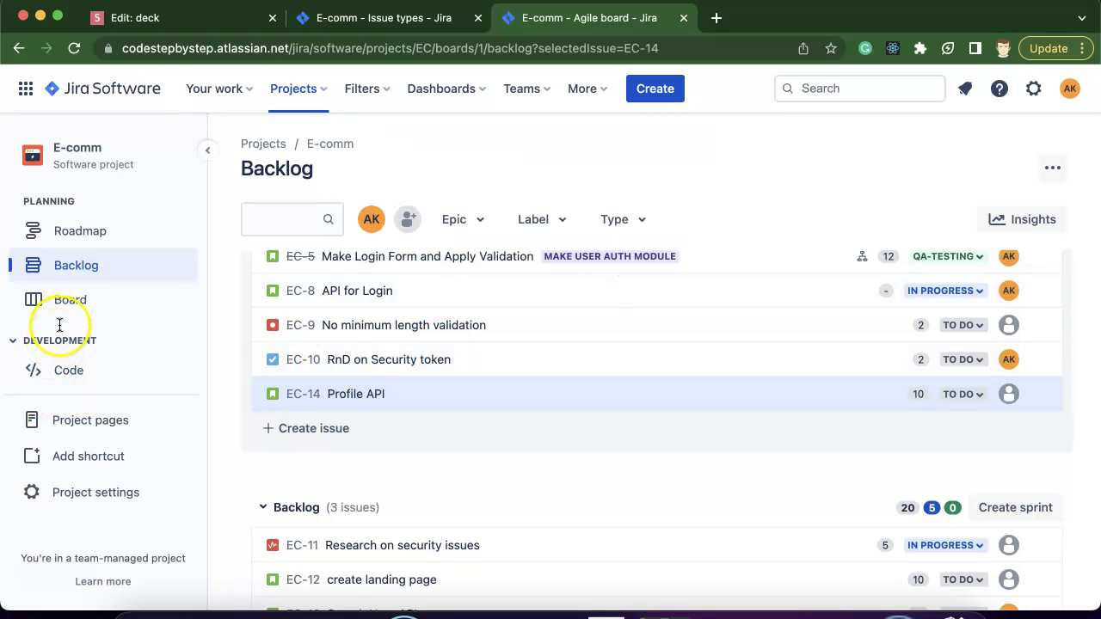
- Open the Profile API issue (EC-14) from the Sprint 2 board as its own full page in a separate browser tab
left_click(76, 301)
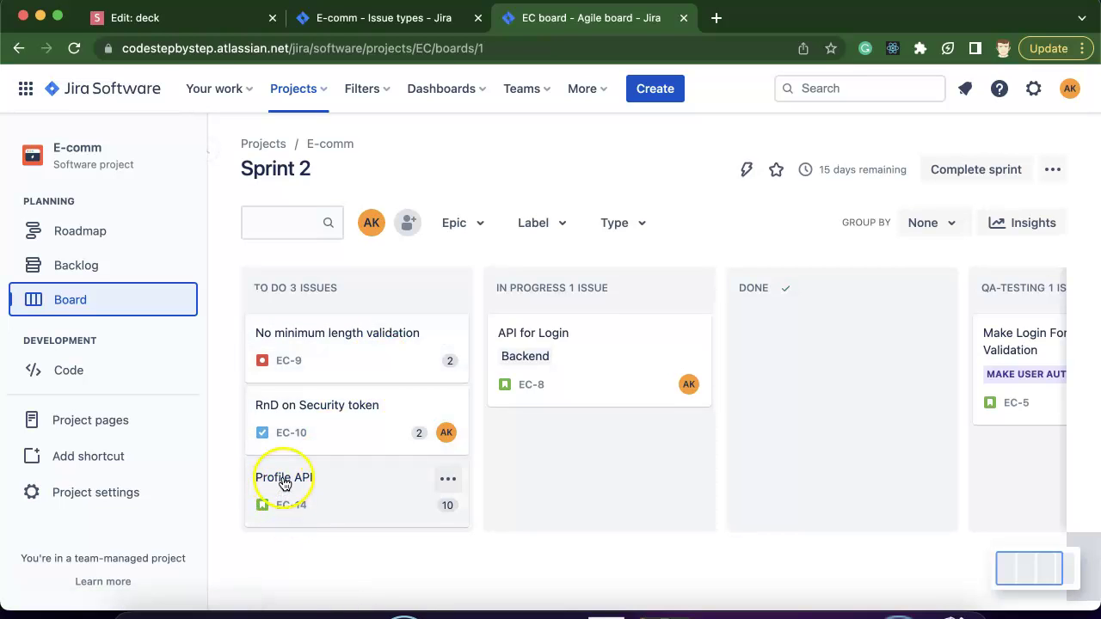
left_click(446, 480)
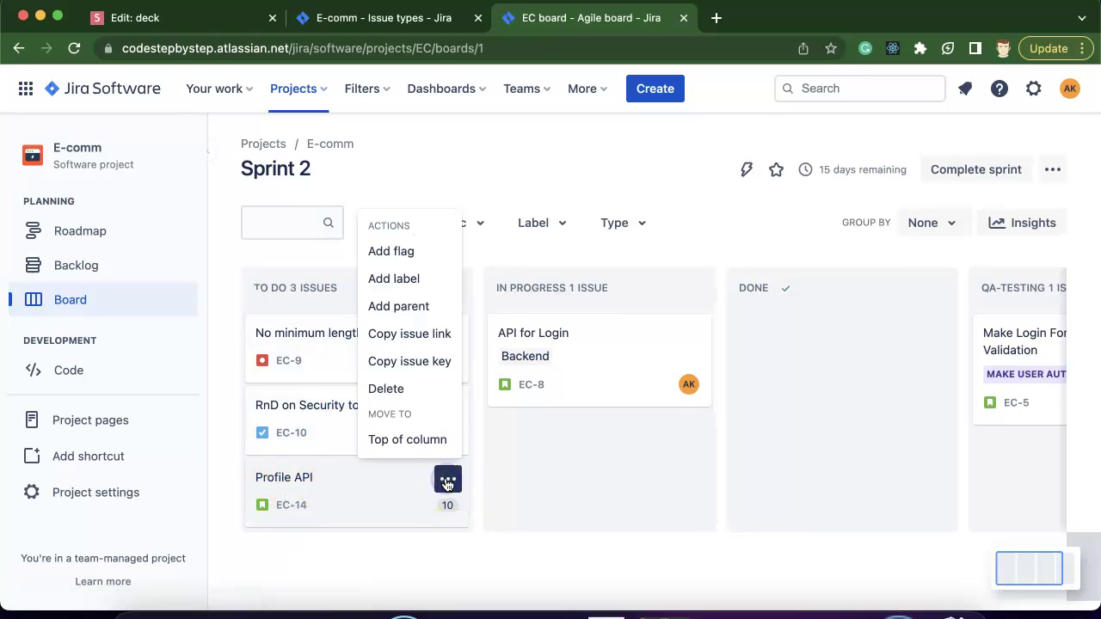
left_click(292, 516)
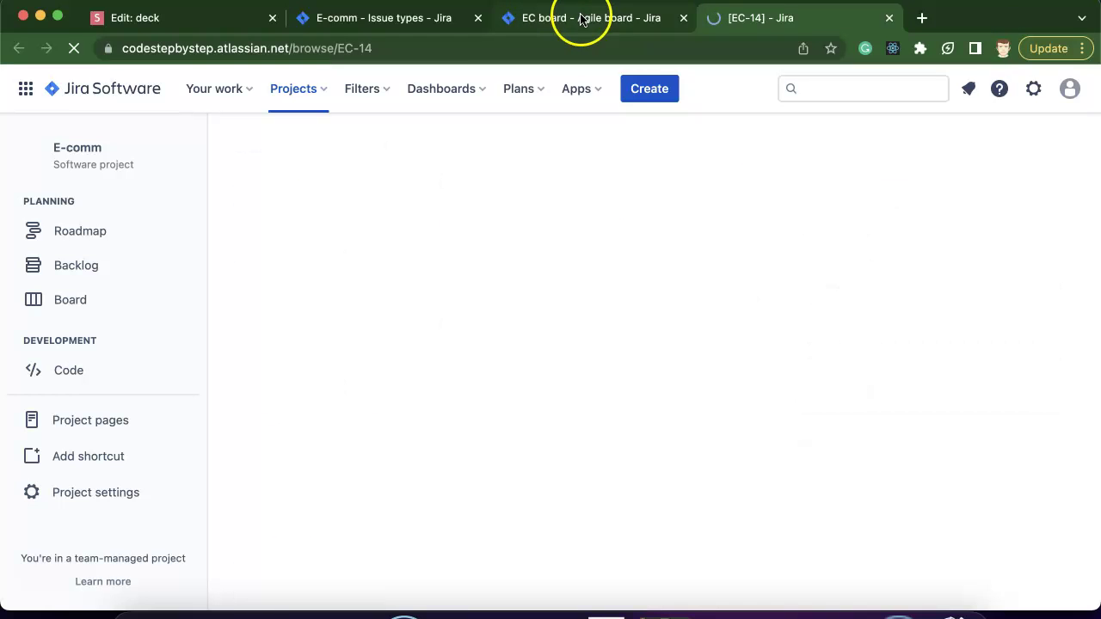
left_click(582, 30)
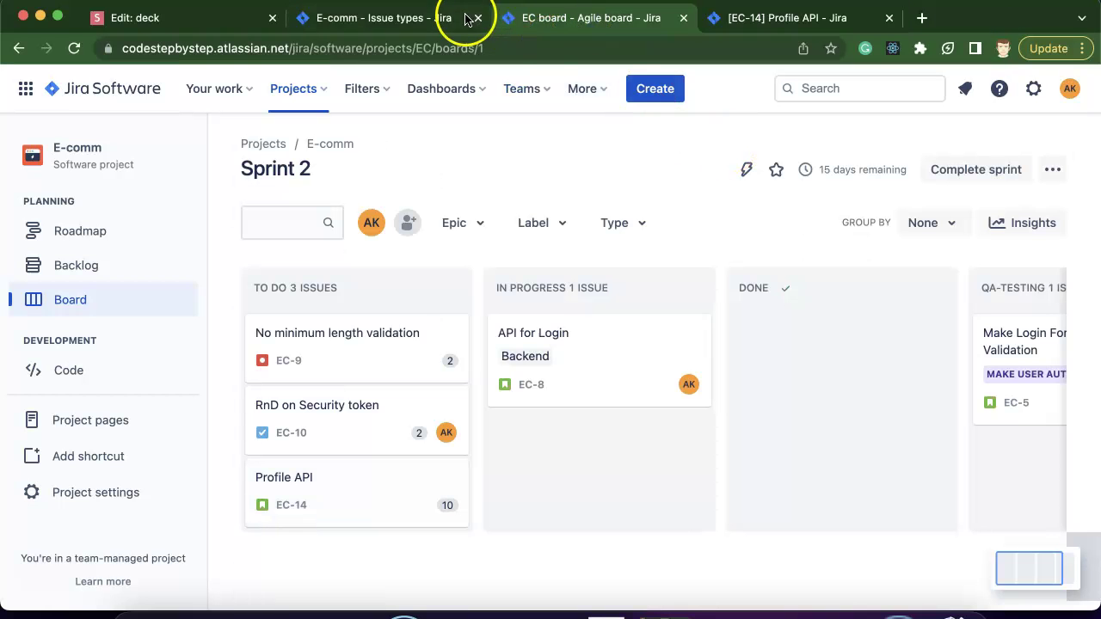
left_click(742, 19)
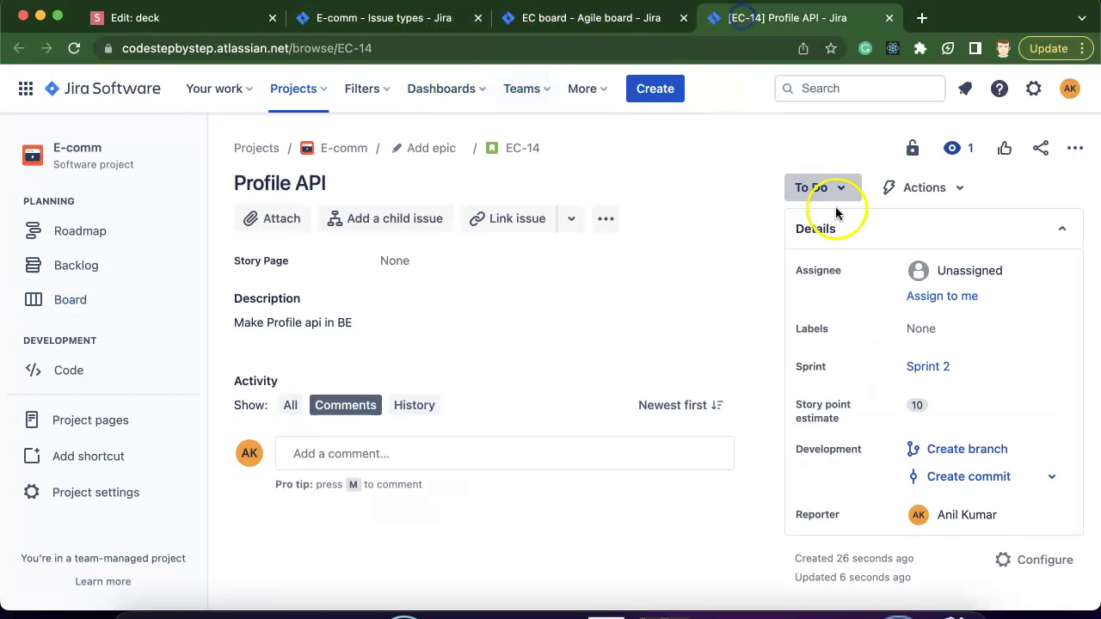
- Check the statuses available to the Profile API issue, moving it from To Do to In Progress and on to Done
left_click(841, 184)
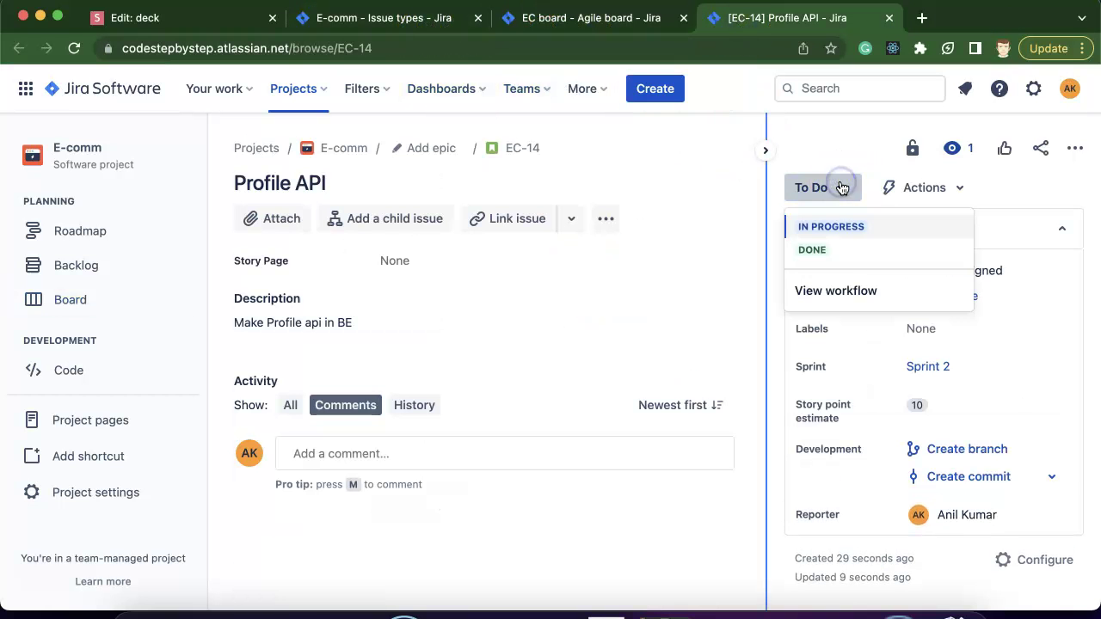
left_click(829, 227)
left_click(829, 187)
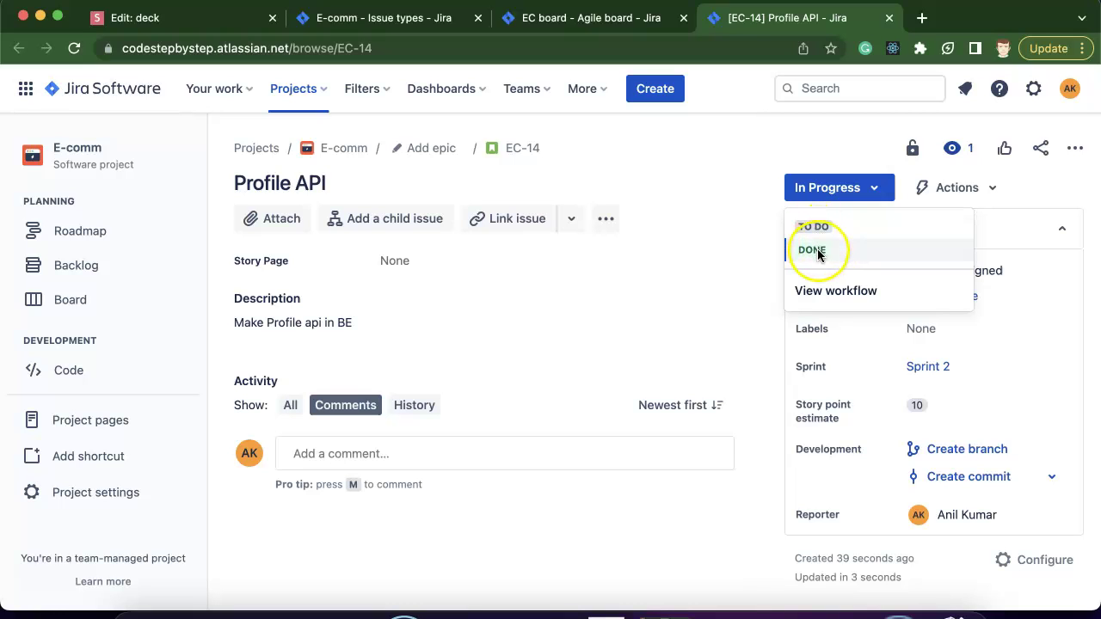
left_click(817, 251)
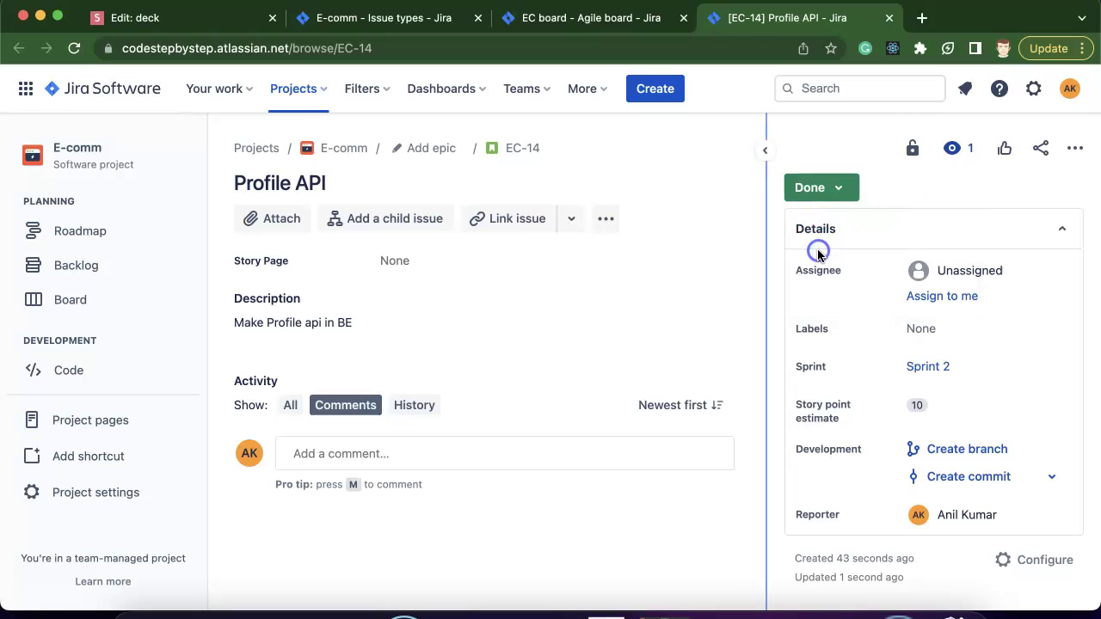
- Reload the Profile API issue page to refresh the available transitions and change the issue's status from Done to QA-testing
left_click(832, 196)
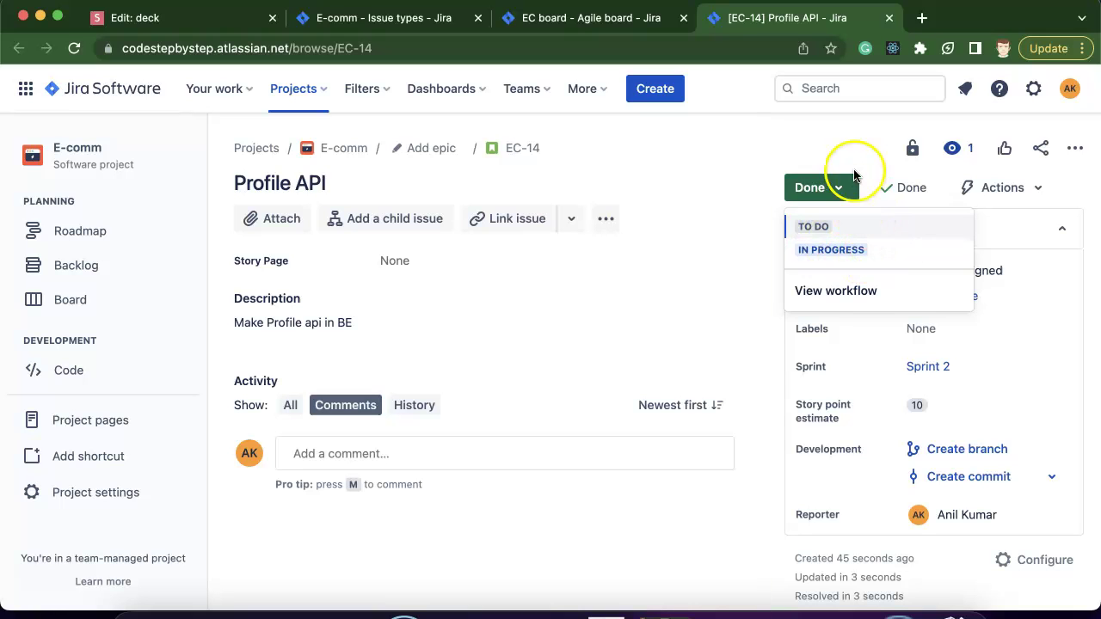
left_click(852, 155)
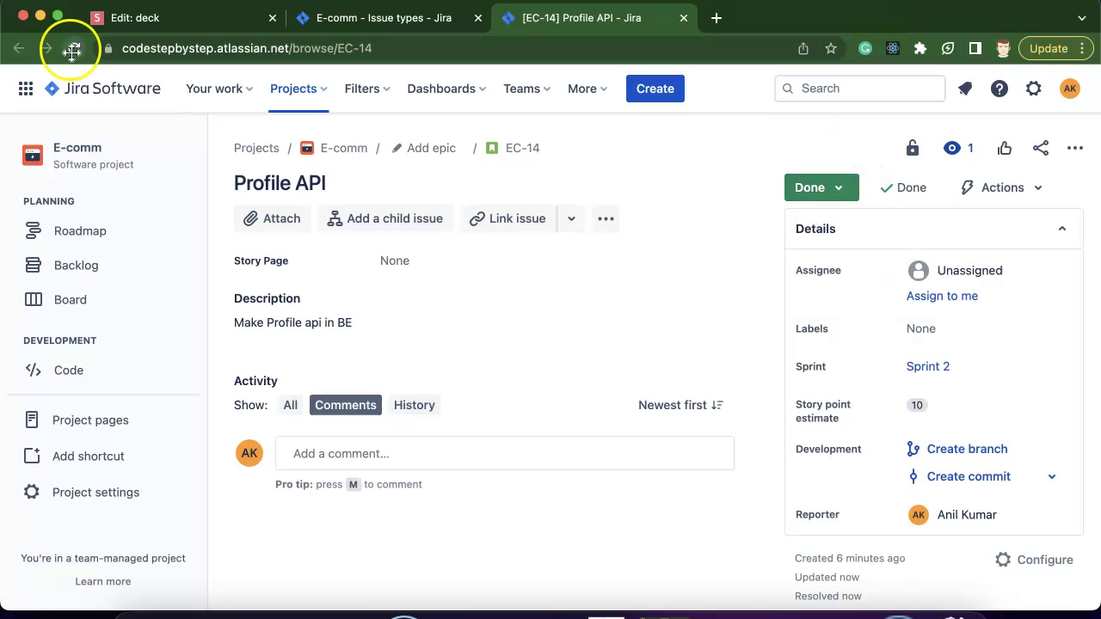
left_click(74, 48)
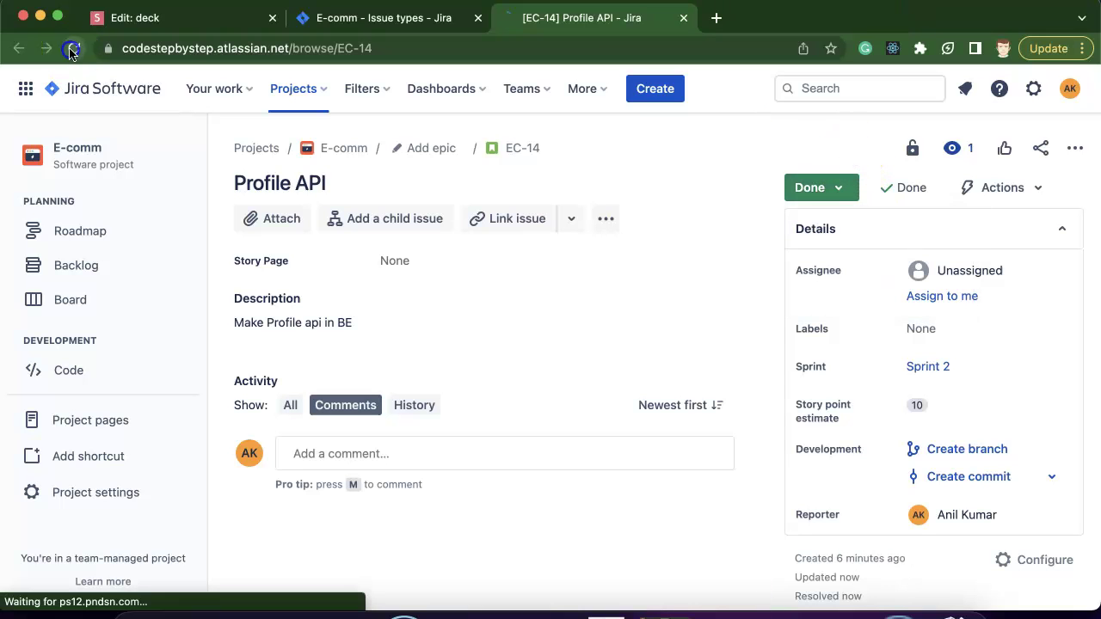
left_click(840, 193)
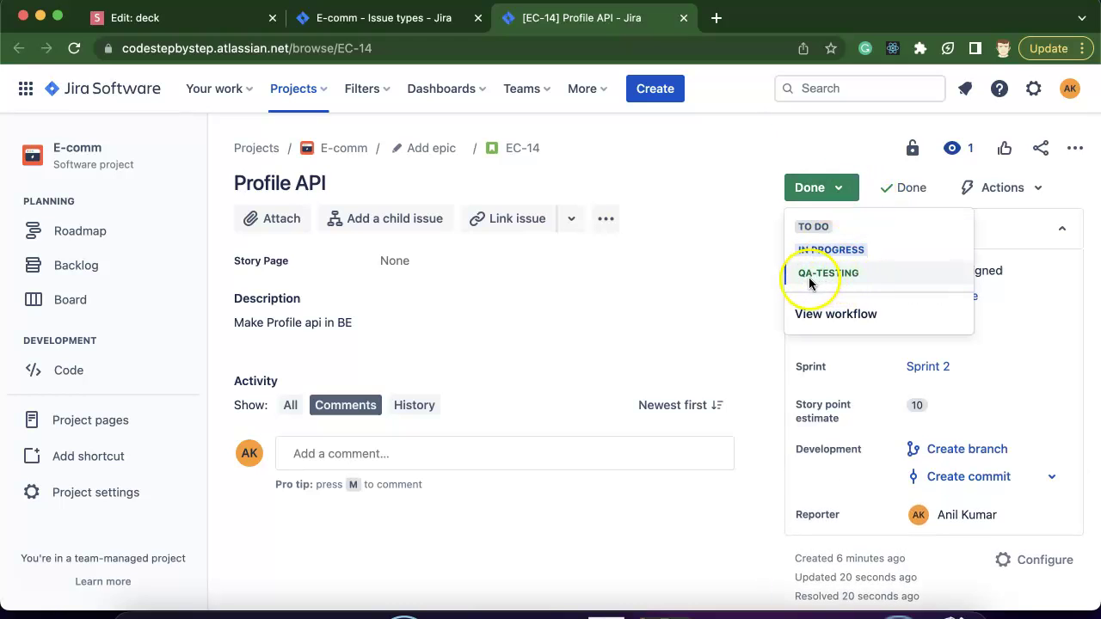
left_click(835, 273)
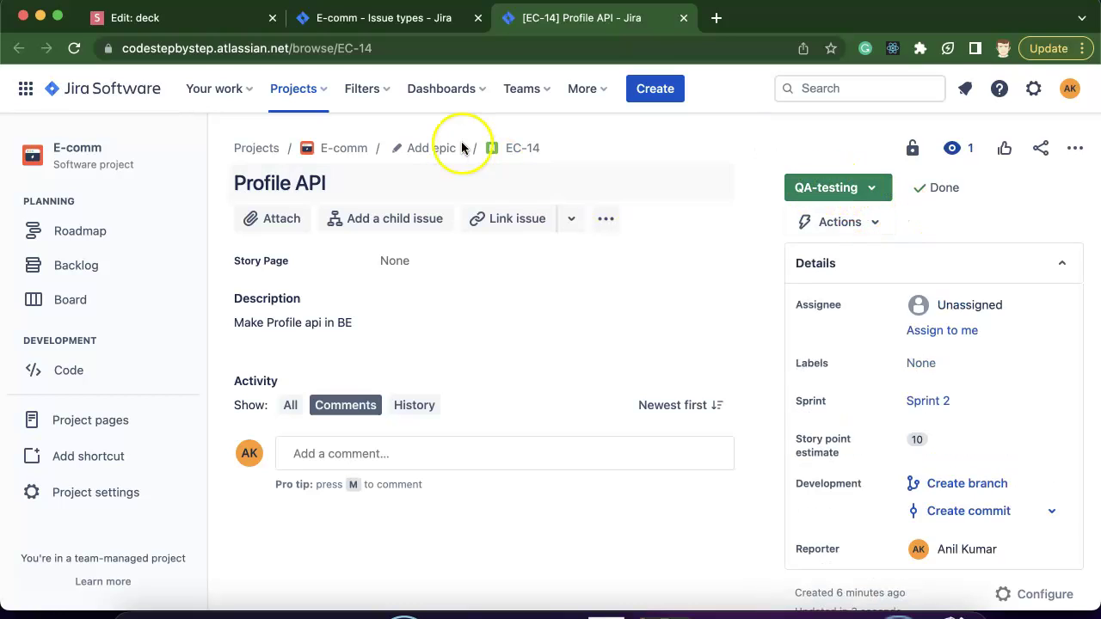
- Switch to the slide deck in Slides and review the Issue Workflow topics
left_click(196, 17)
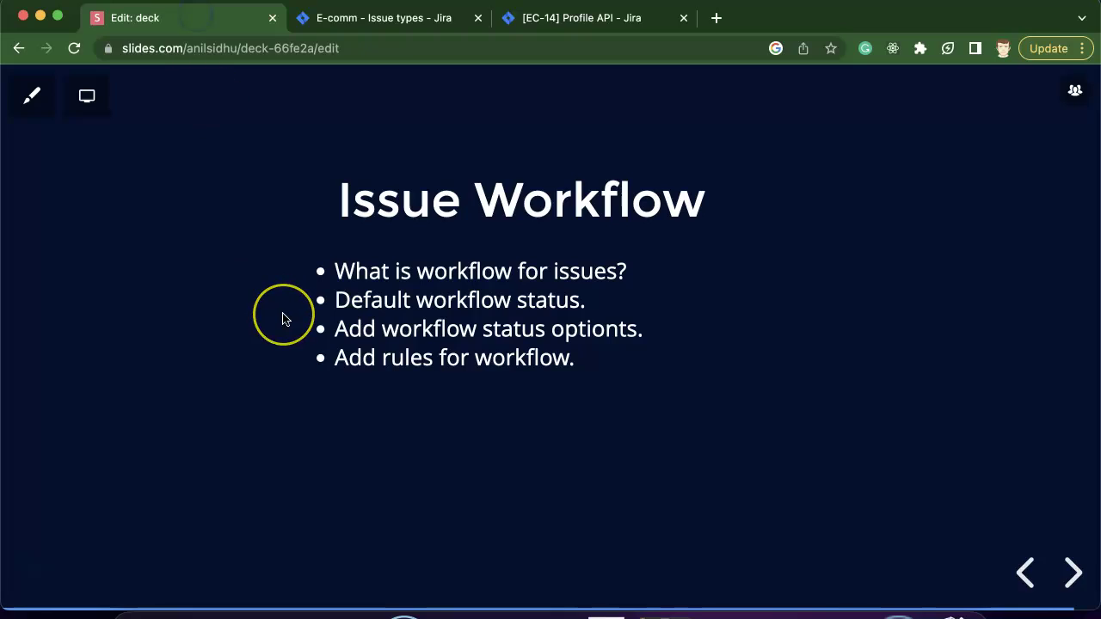